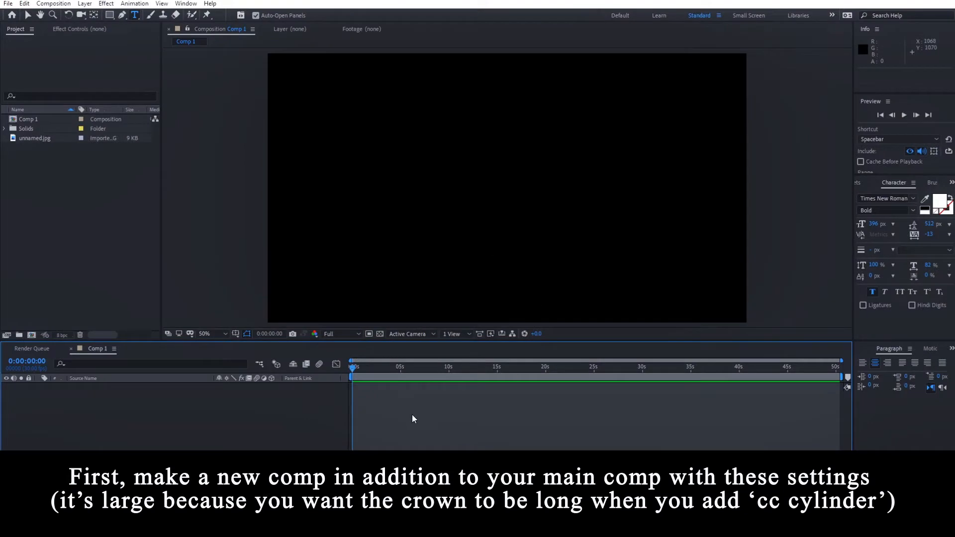
# Create a new composition named Crown, 3400 px wide and 1800 px high
pyautogui.click(31, 335)
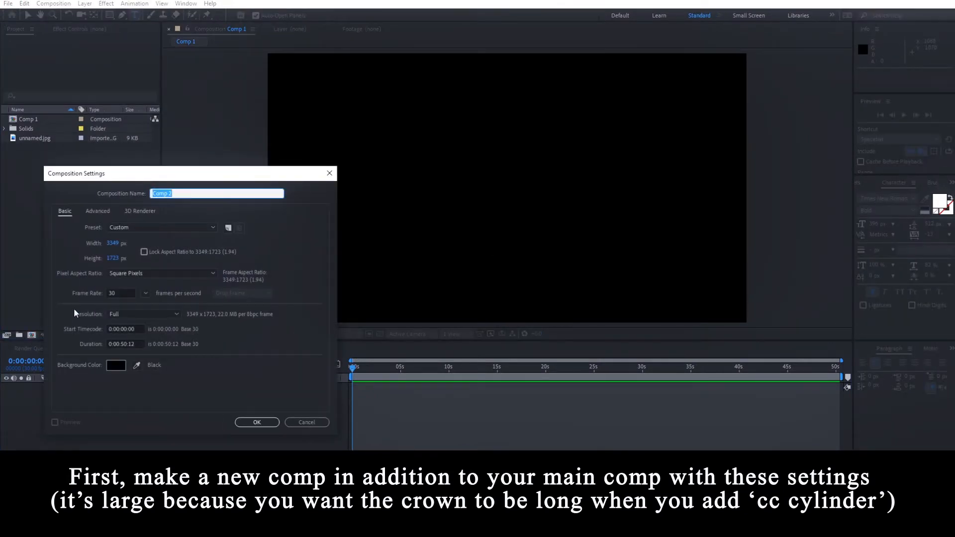
pyautogui.click(178, 192)
pyautogui.moveTo(175, 194); pyautogui.dragTo(135, 195)
pyautogui.write('Crown')
pyautogui.click(115, 244)
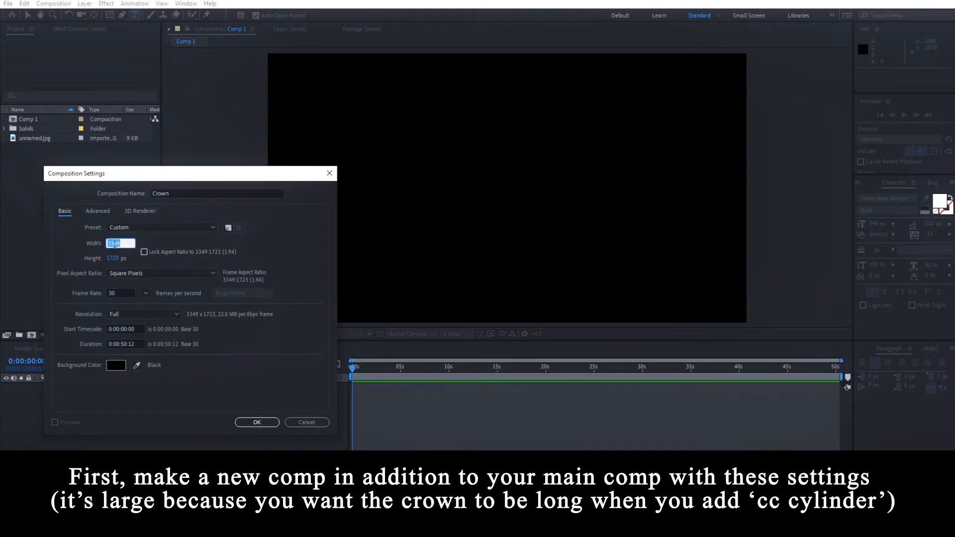
pyautogui.click(124, 244)
pyautogui.write('400')
pyautogui.click(115, 259)
pyautogui.click(125, 259)
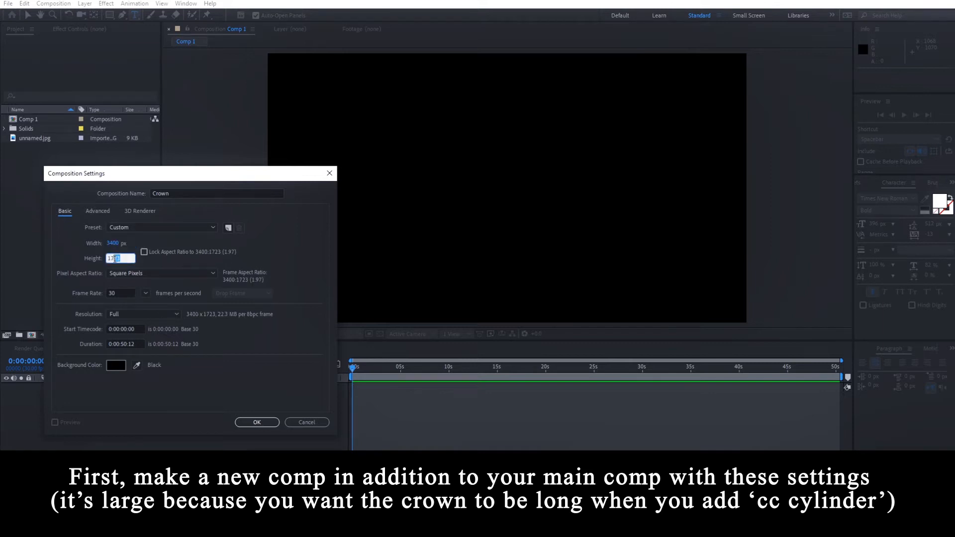
pyautogui.write('800')
pyautogui.click(159, 431)
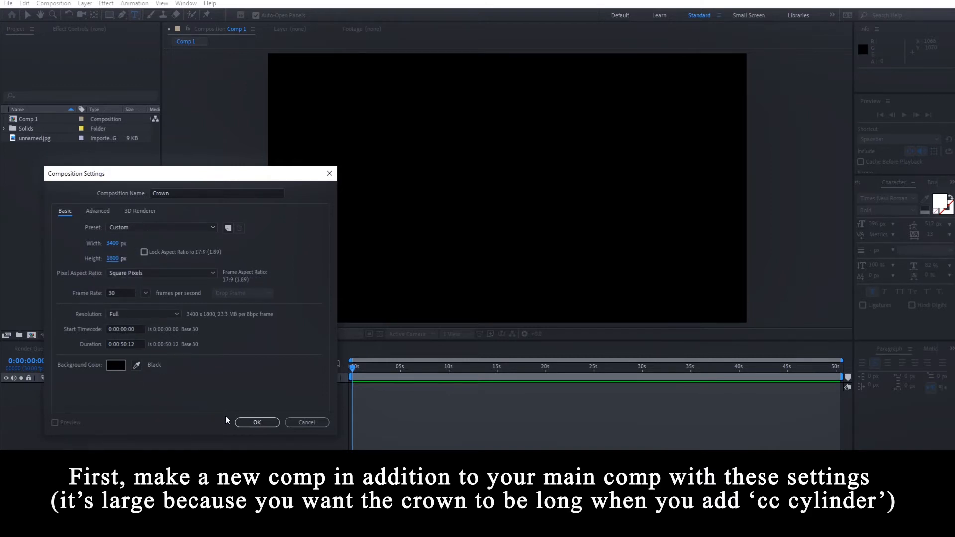
pyautogui.click(257, 422)
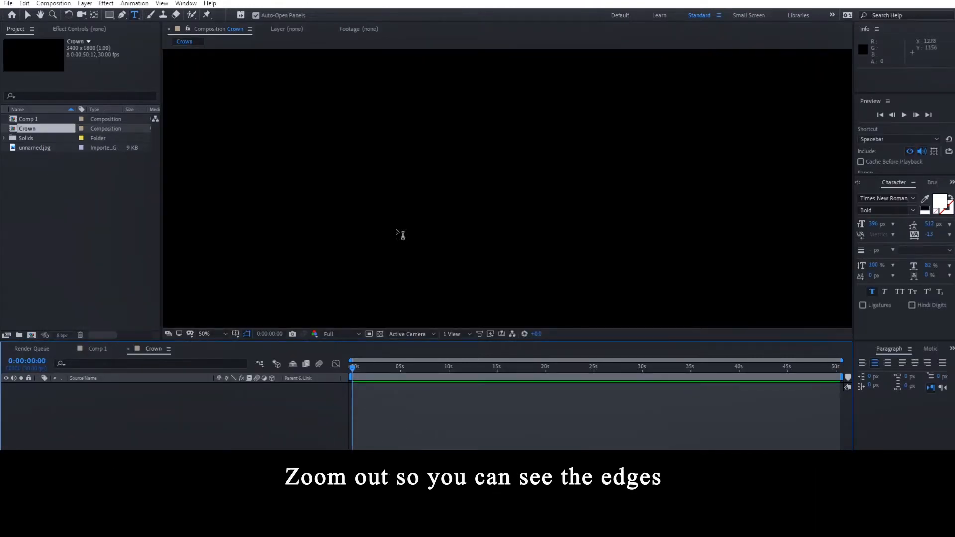
# Add a yellow 3400 × 1800 px solid to the Crown composition
pyautogui.scroll(-2, 397, 231)
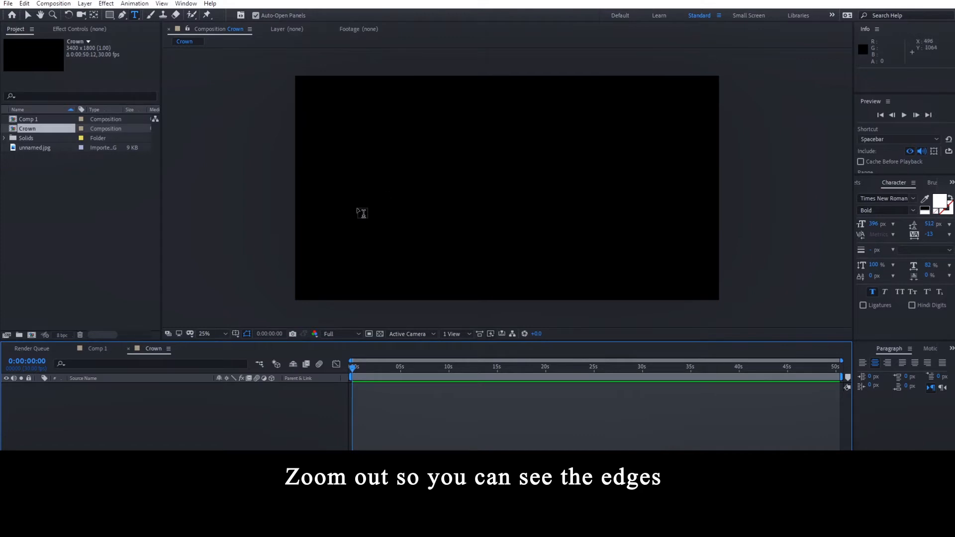
pyautogui.rightClick(292, 435)
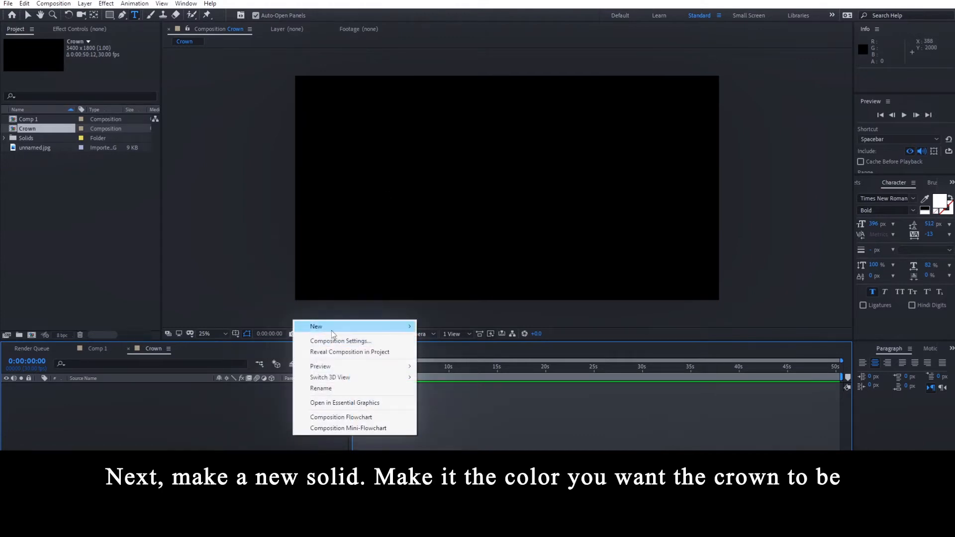
pyautogui.moveTo(351, 328)
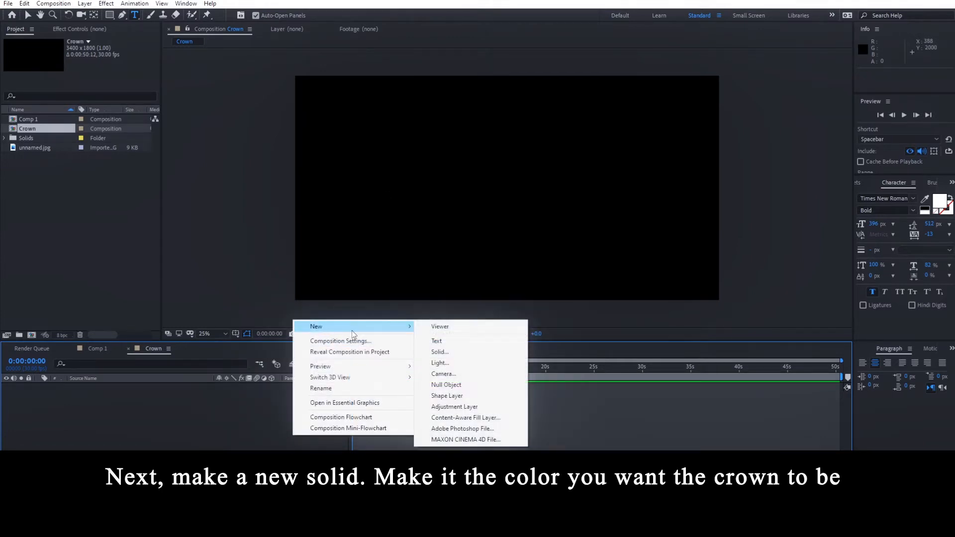
pyautogui.click(447, 353)
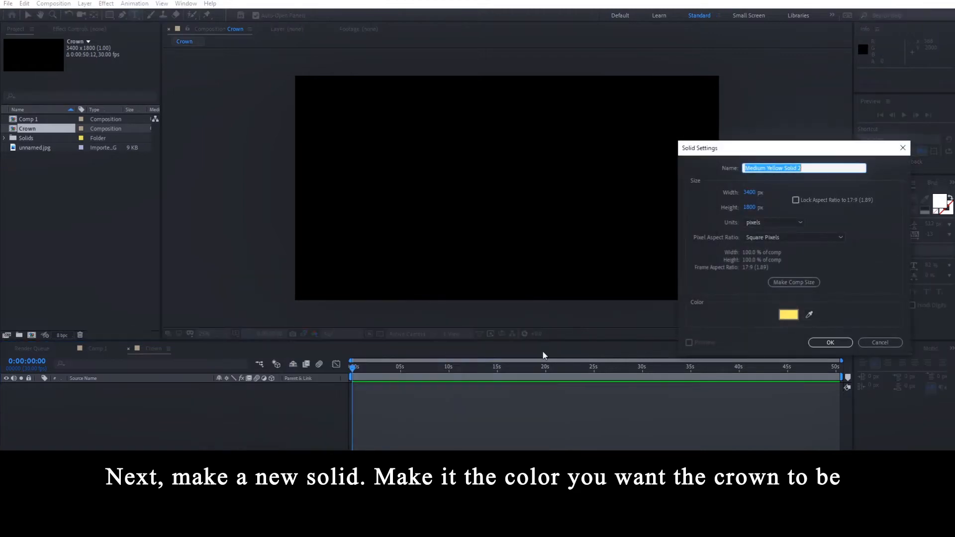
pyautogui.click(782, 318)
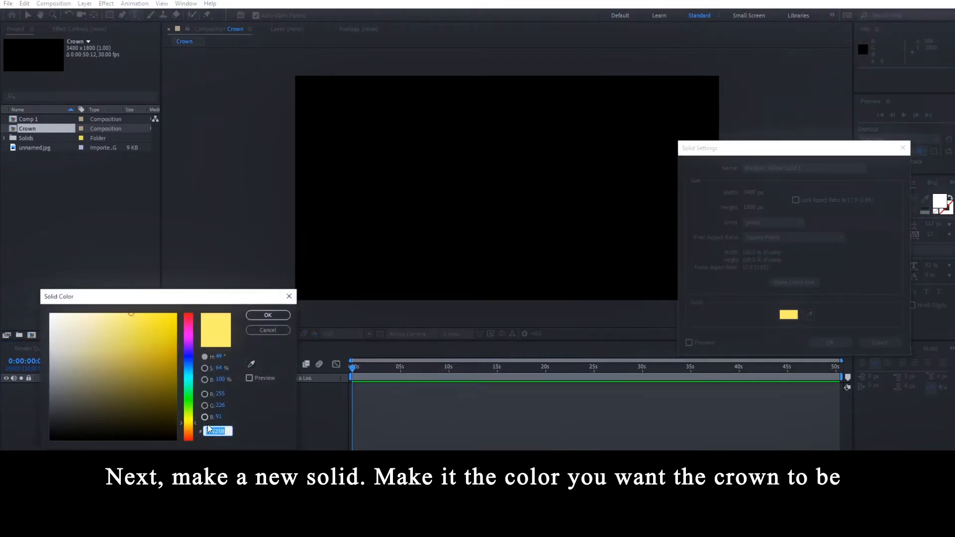
pyautogui.click(267, 315)
pyautogui.click(829, 343)
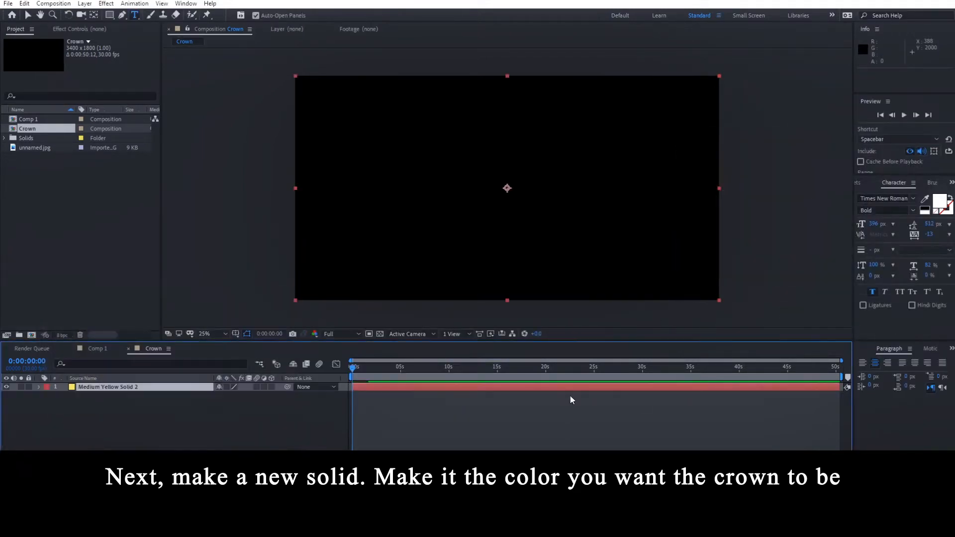
# Draw a rectangular mask over the solid's lower half, about 3628 × 960 px, extending past its side and bottom edges
pyautogui.click(112, 21)
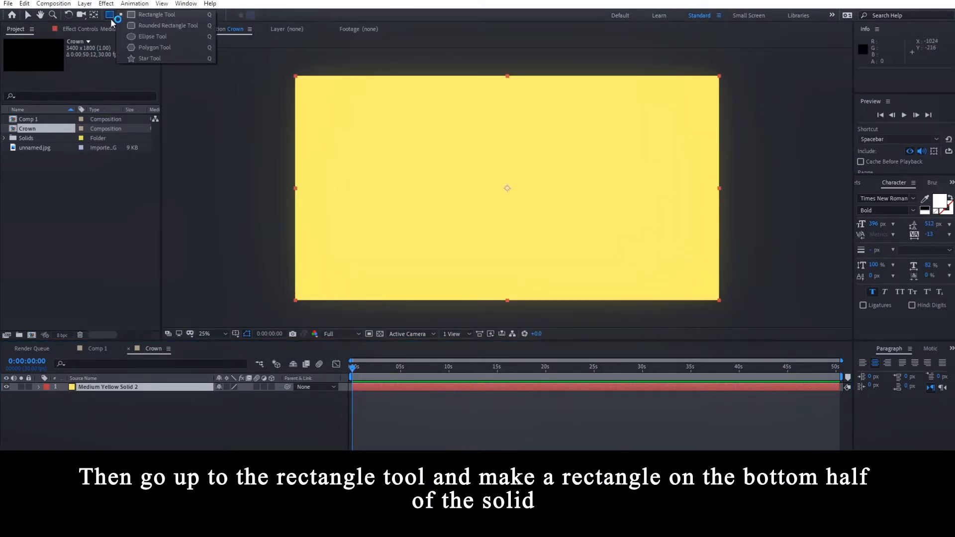
pyautogui.click(142, 16)
pyautogui.moveTo(278, 191); pyautogui.dragTo(730, 311)
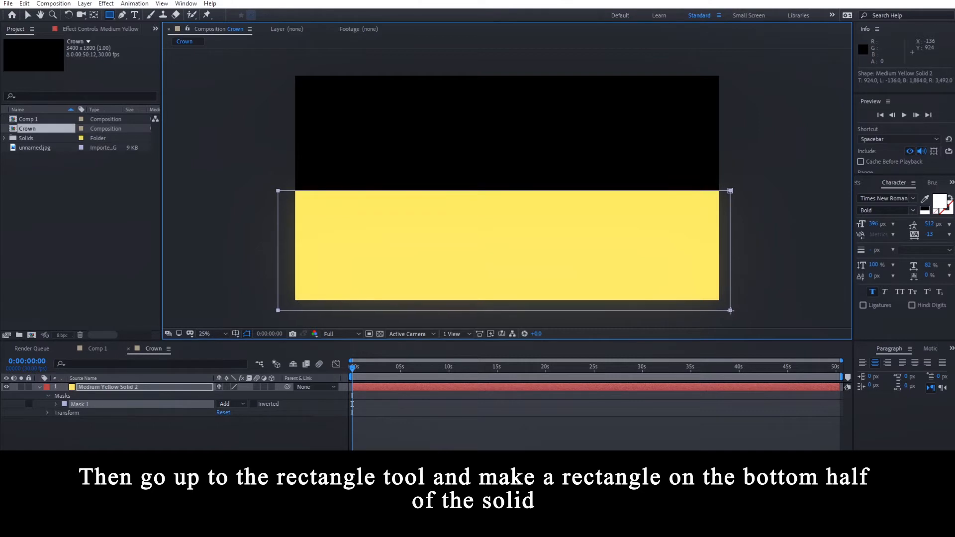
pyautogui.click(518, 426)
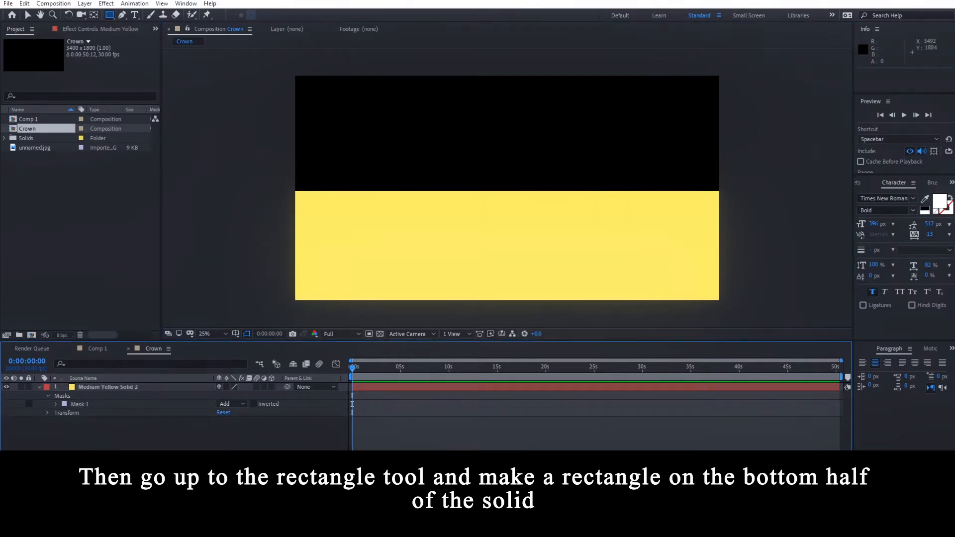
# Add the guide image unnamed.jpg to the Crown composition as a layer above the yellow solid
pyautogui.click(370, 388)
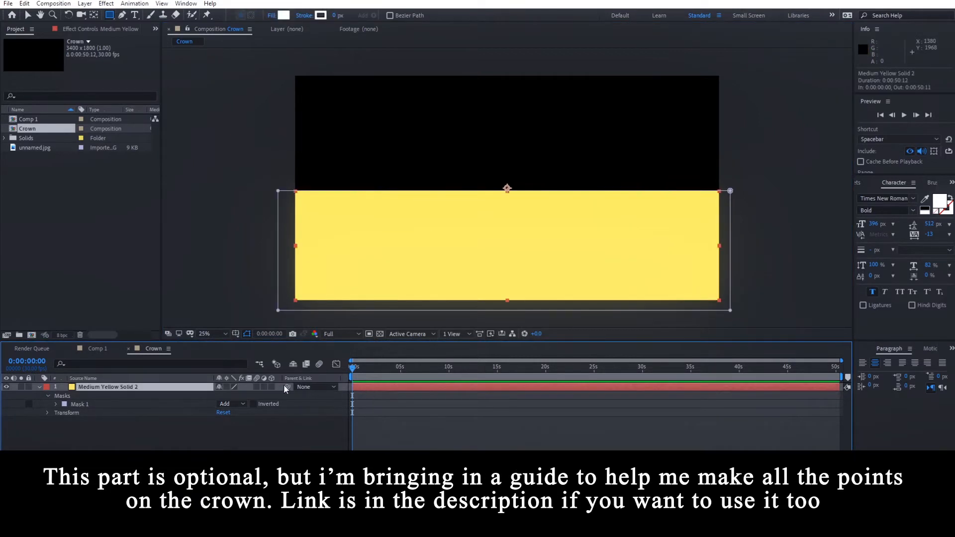
pyautogui.click(38, 148)
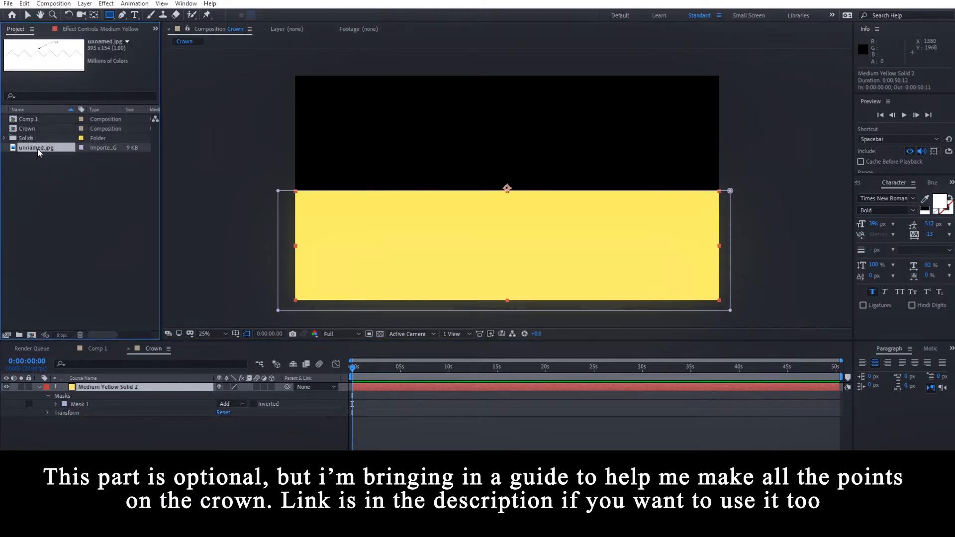
pyautogui.moveTo(38, 148); pyautogui.dragTo(129, 389)
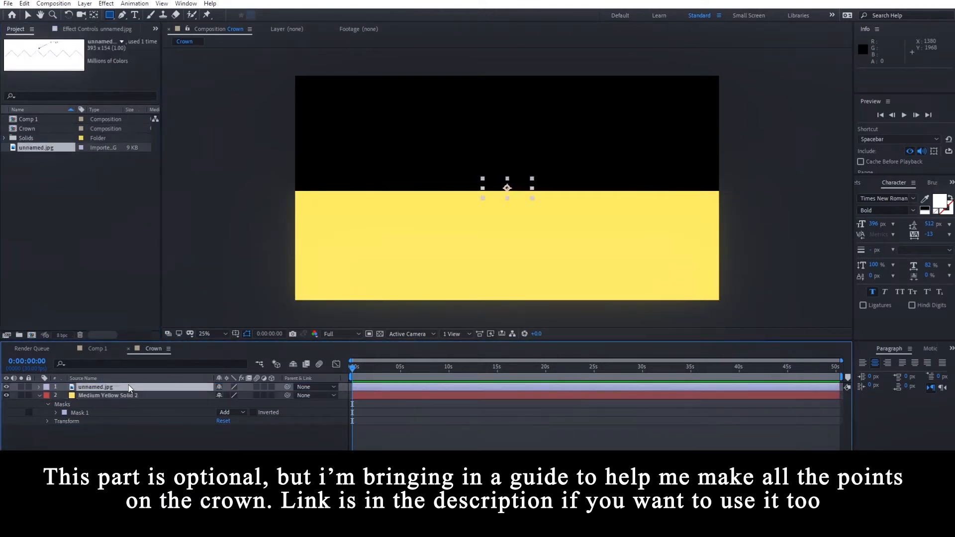
# Stretch the guide image to about 890% wide and 770% high, and shift it down about 56 px
pyautogui.press('v')
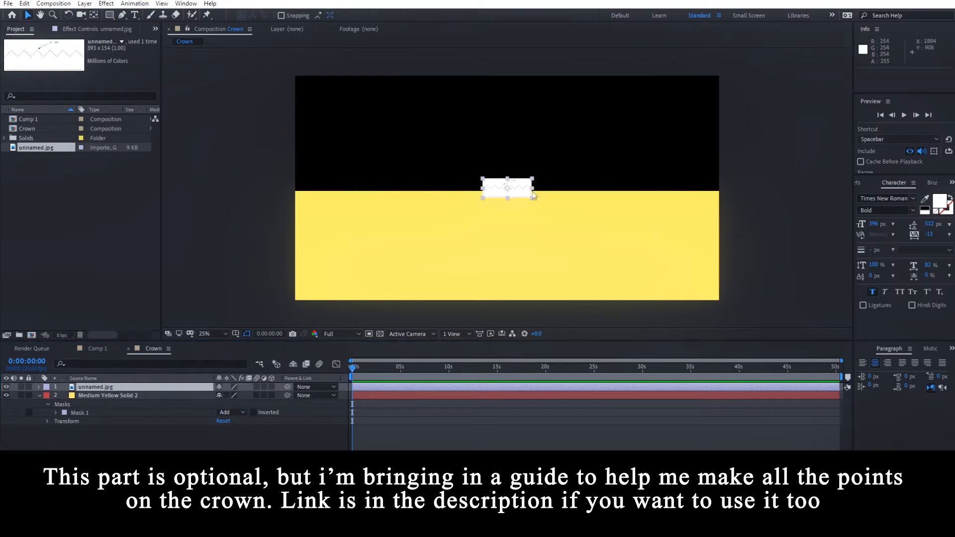
pyautogui.moveTo(533, 196); pyautogui.dragTo(723, 263)
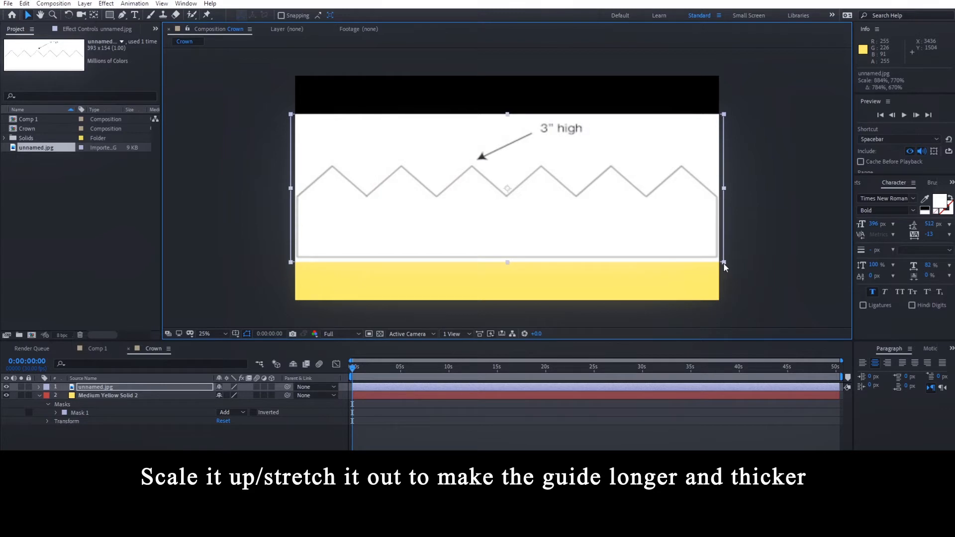
pyautogui.moveTo(723, 262); pyautogui.dragTo(724, 263)
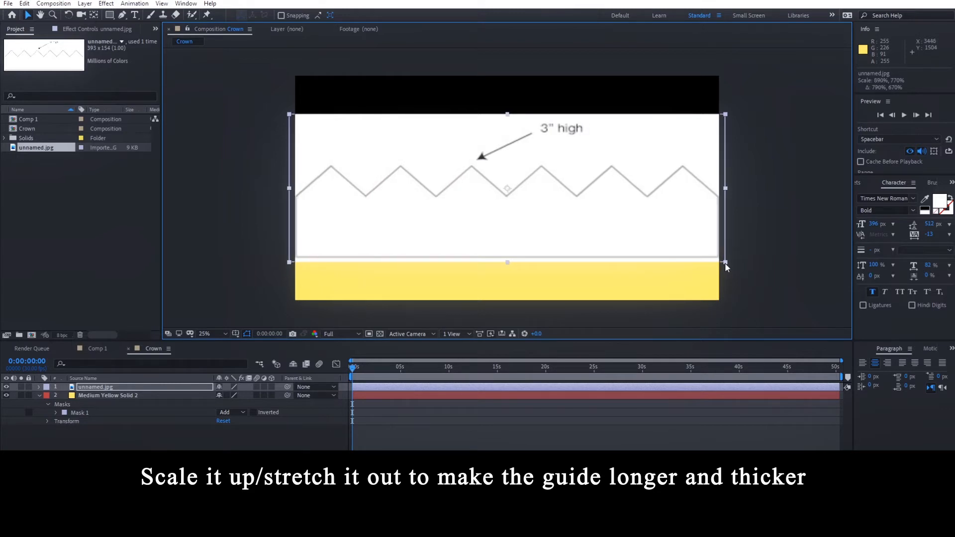
pyautogui.moveTo(437, 189)
pyautogui.mouseDown()
pyautogui.moveTo(435, 222)
pyautogui.moveTo(428, 136)
pyautogui.moveTo(441, 190)
pyautogui.mouseUp()
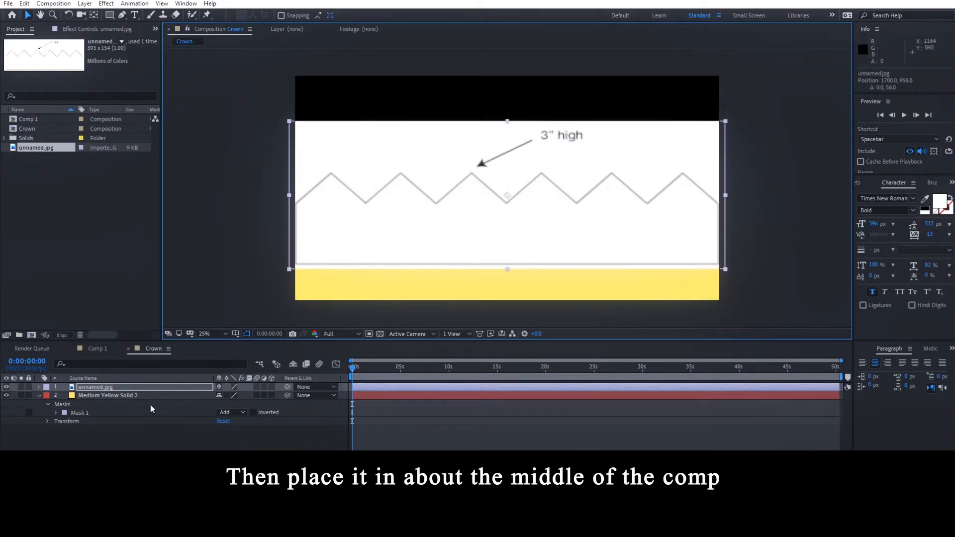
# Place the guide layer below the yellow solid and set the solid's opacity to 50%
pyautogui.moveTo(112, 391); pyautogui.dragTo(111, 417)
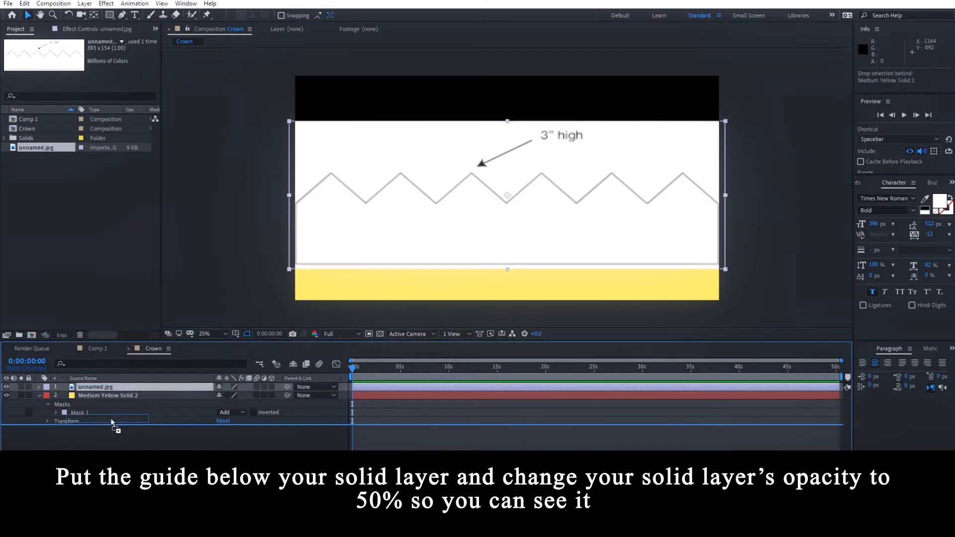
pyautogui.click(120, 389)
pyautogui.press('t')
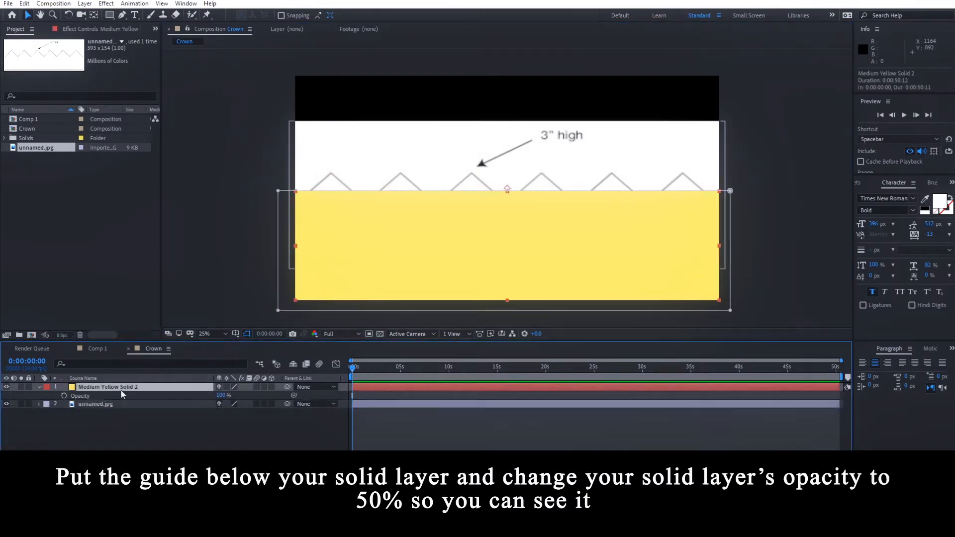
pyautogui.click(223, 395)
pyautogui.write('50')
pyautogui.press('Return')
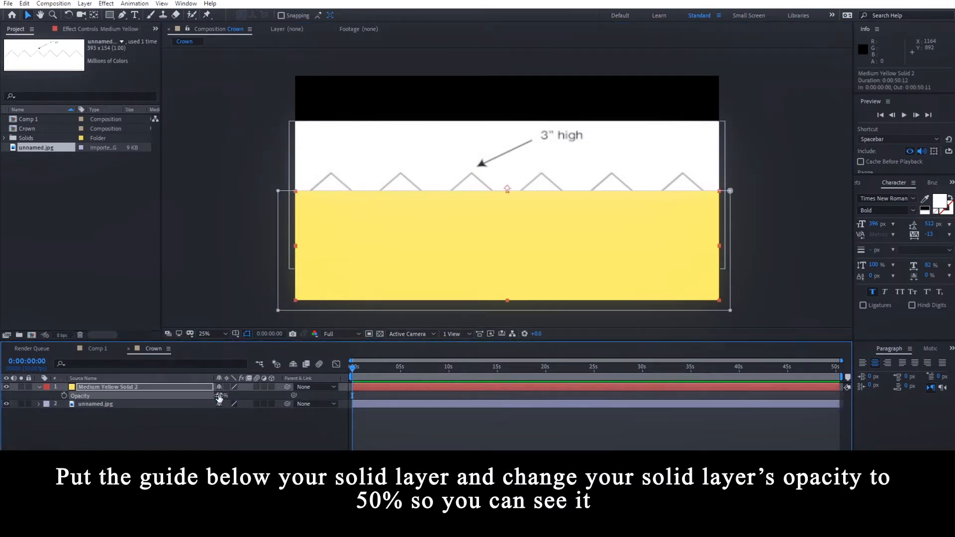
# Add 11 Pen tool vertices along the solid mask's top edge, one in line with each peak and valley of the guide
pyautogui.click(182, 386)
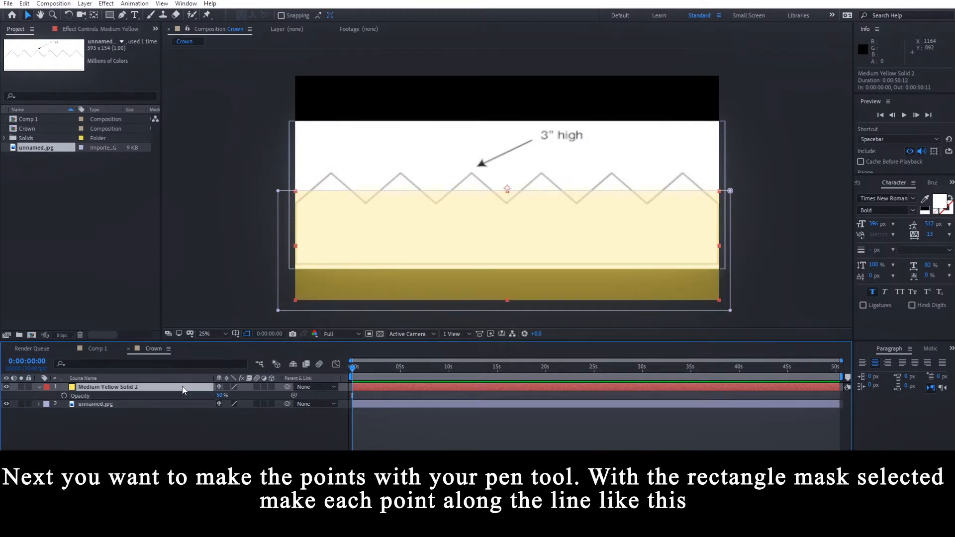
pyautogui.click(122, 16)
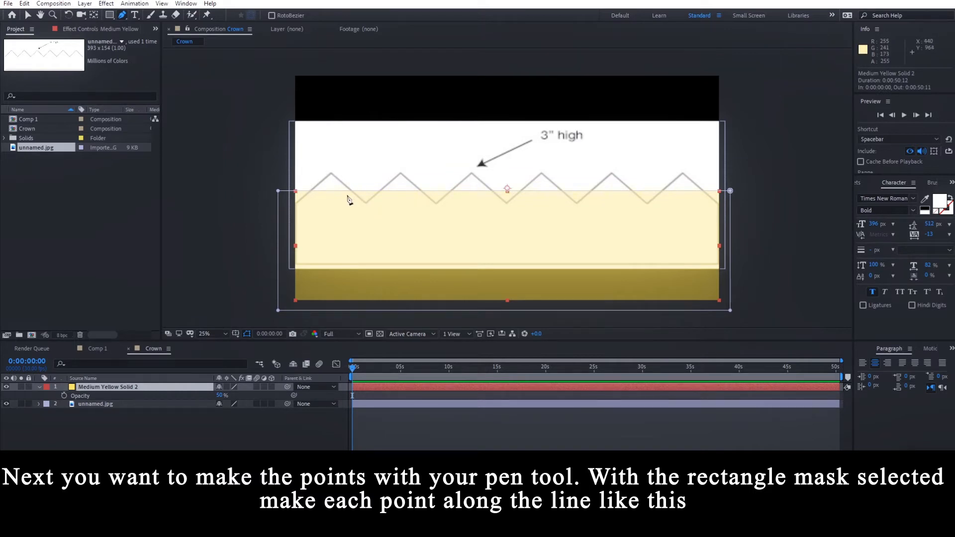
pyautogui.click(329, 190)
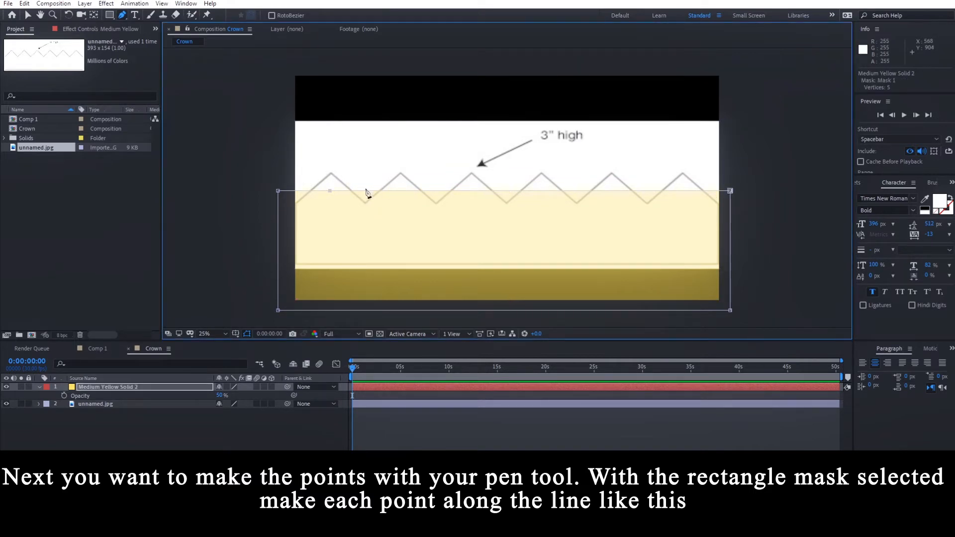
pyautogui.click(365, 191)
pyautogui.click(401, 191)
pyautogui.click(436, 190)
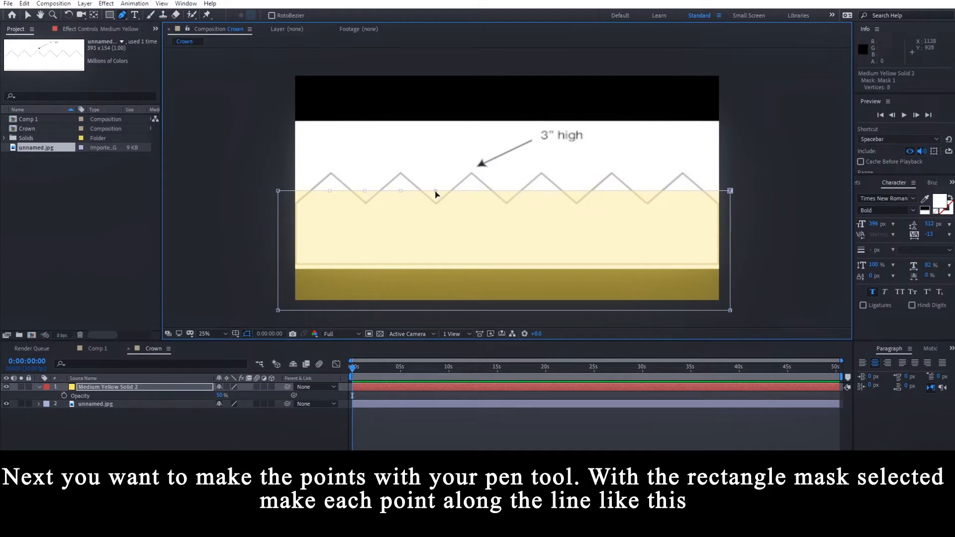
pyautogui.click(472, 191)
pyautogui.click(507, 191)
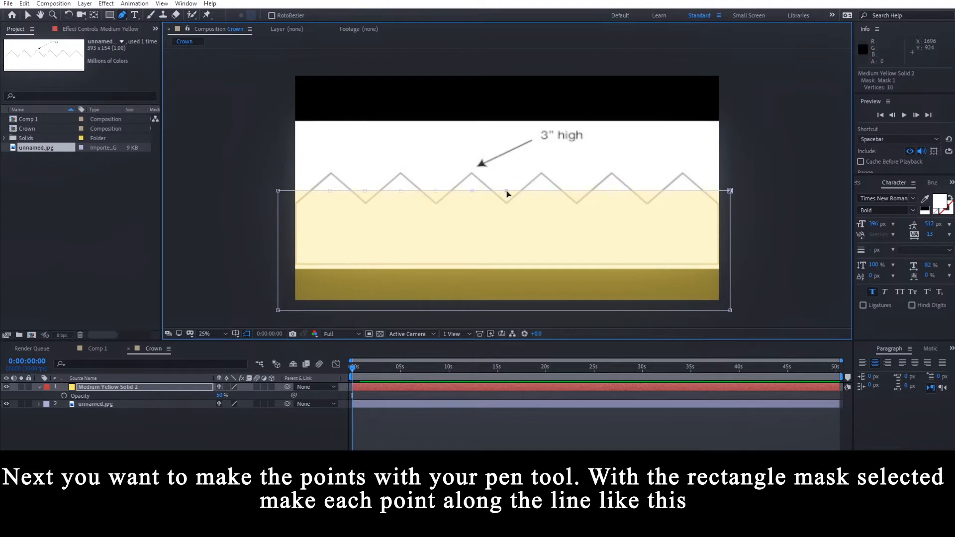
pyautogui.click(542, 191)
pyautogui.click(577, 191)
pyautogui.click(612, 191)
pyautogui.click(647, 191)
pyautogui.click(685, 191)
# Move the mask's top vertices onto the guide's peaks and valleys, and lower both upper corner vertices to continue the zigzag
pyautogui.moveTo(330, 190); pyautogui.dragTo(727, 210)
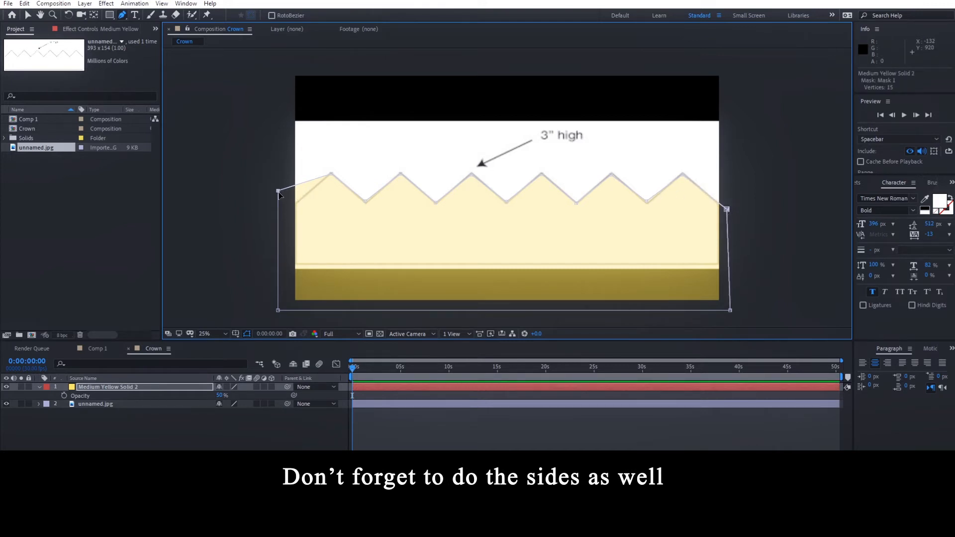
pyautogui.moveTo(279, 194); pyautogui.dragTo(283, 212)
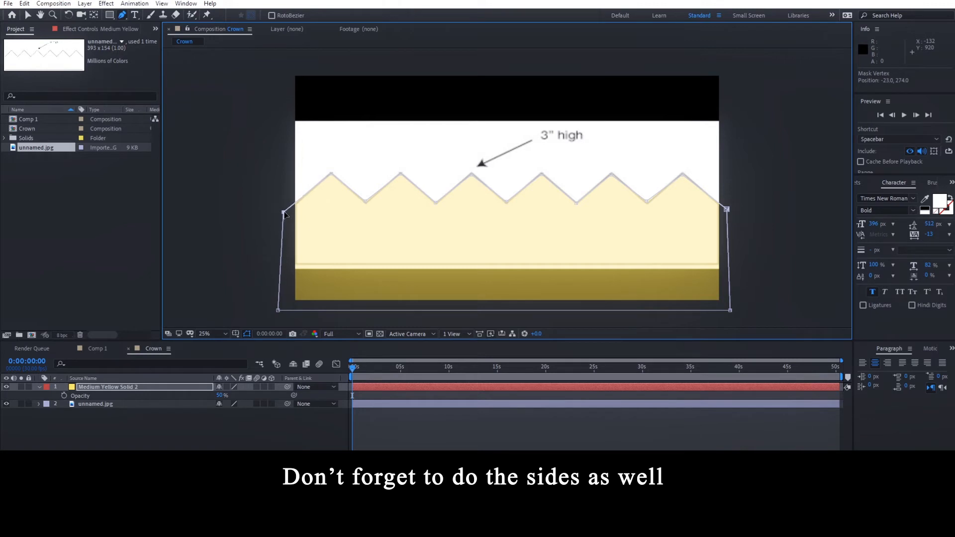
pyautogui.click(405, 430)
# Delete the guide layer unnamed.jpg and set the yellow solid's opacity to 100%
pyautogui.click(124, 405)
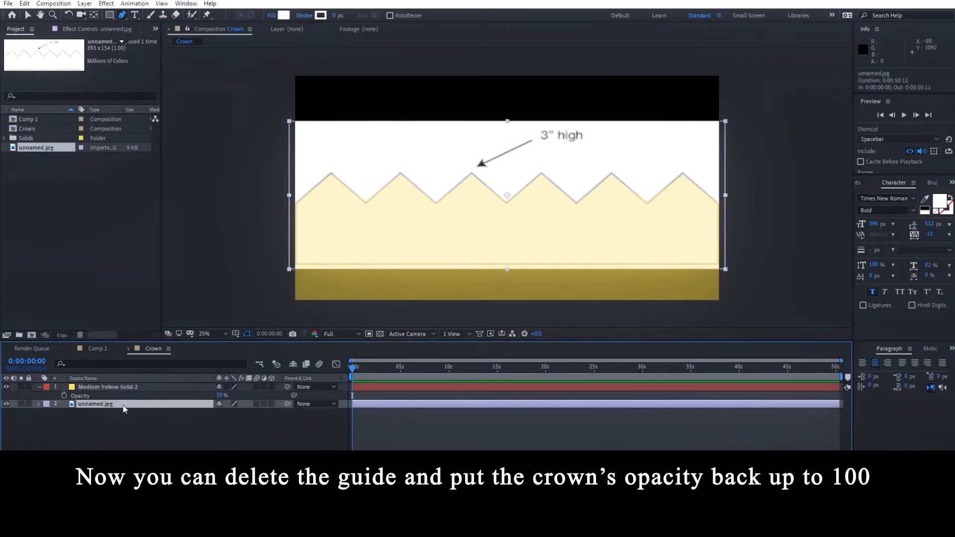
pyautogui.press('Delete')
pyautogui.click(96, 383)
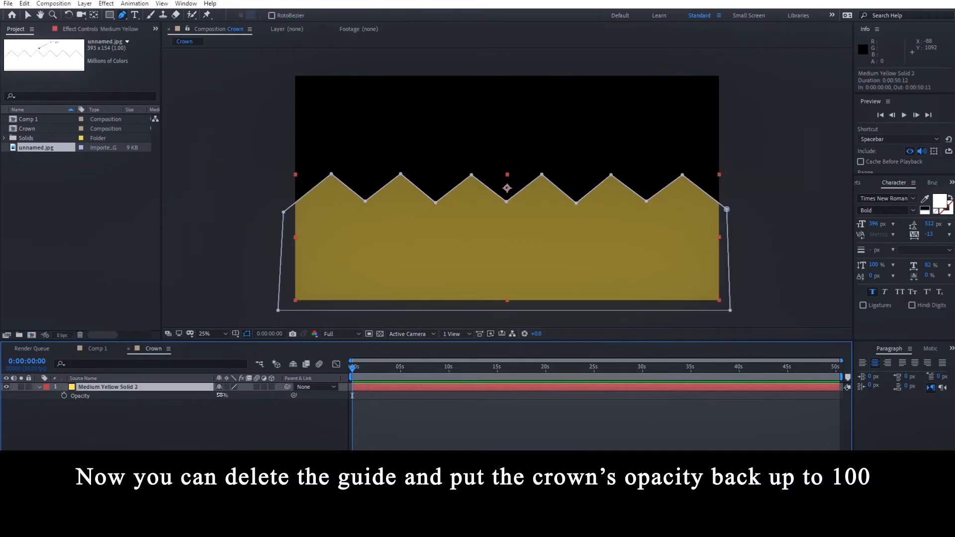
pyautogui.write('100')
pyautogui.press('Return')
pyautogui.click(446, 431)
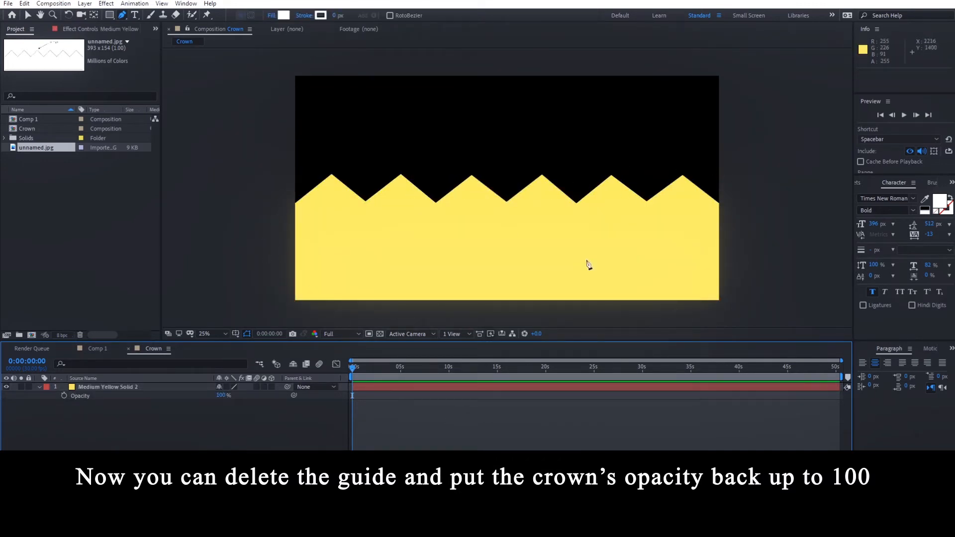
pyautogui.click(378, 386)
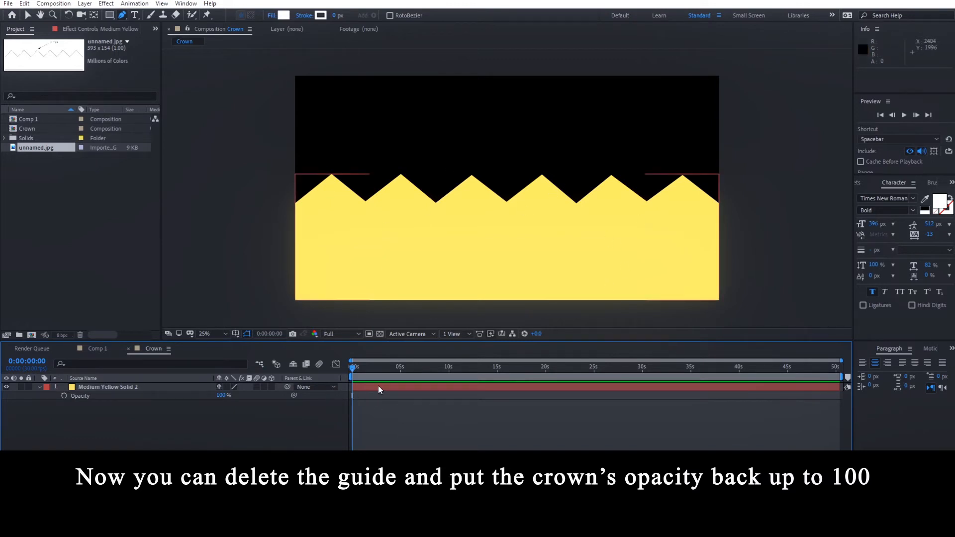
# Return to the Comp 1 composition and add the Crown composition to it as a layer
pyautogui.click(378, 386)
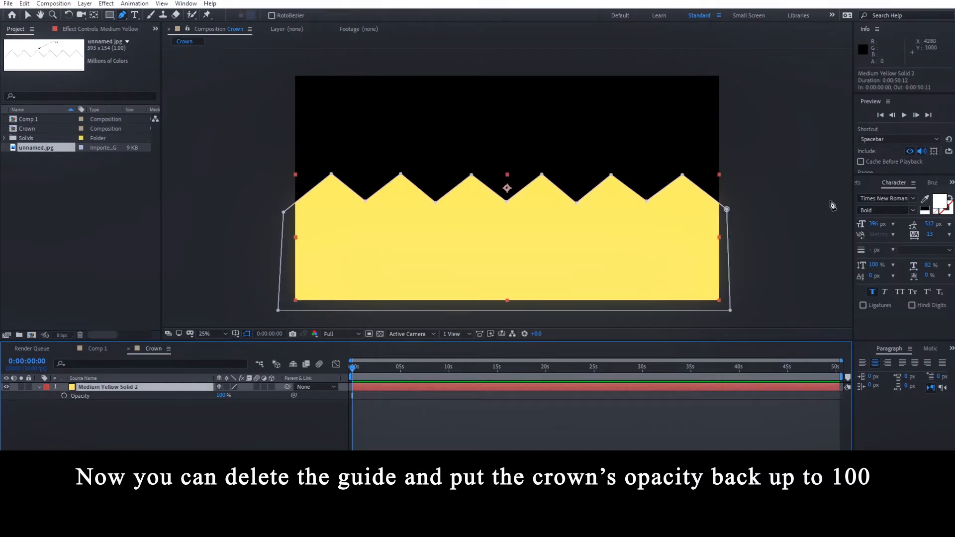
pyautogui.click(94, 351)
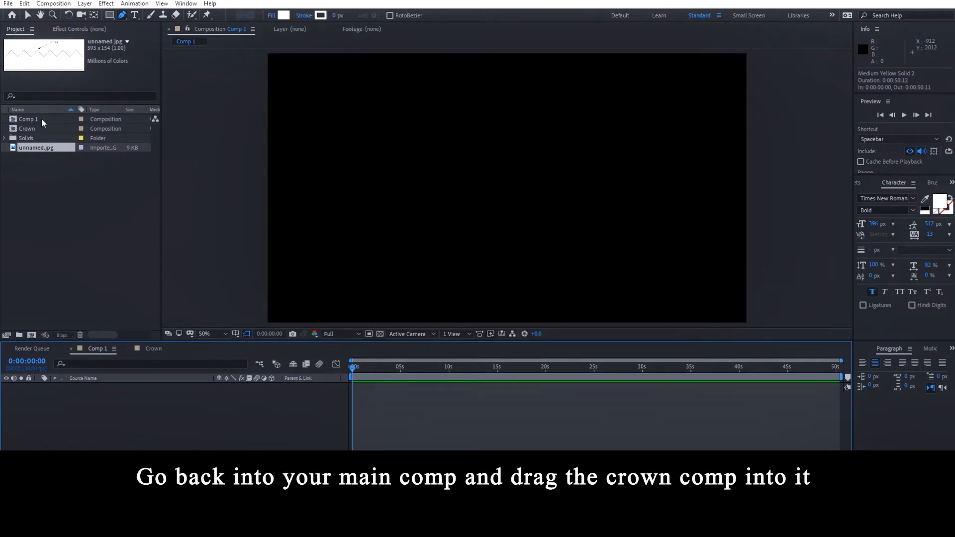
pyautogui.moveTo(27, 127); pyautogui.dragTo(132, 416)
pyautogui.click(387, 421)
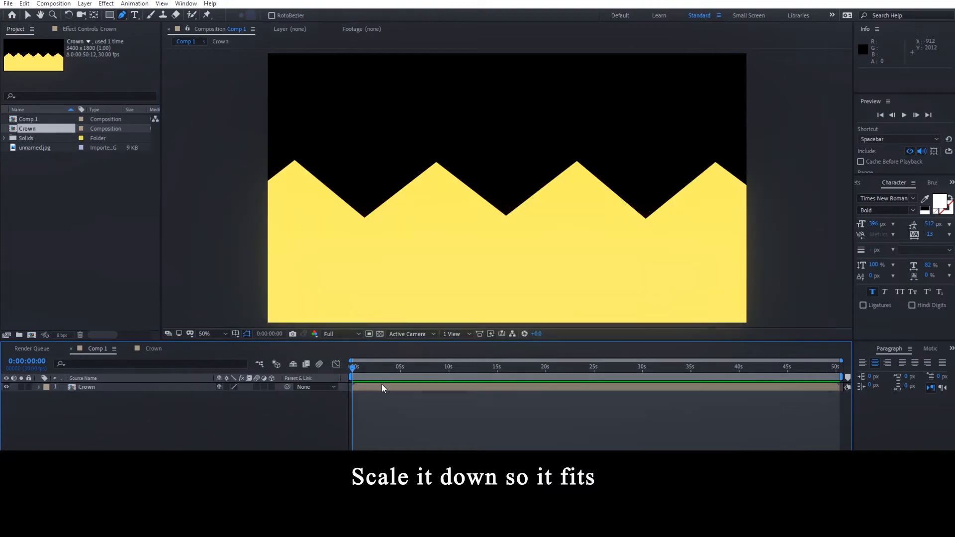
# Scale the Crown layer down to 61%, keeping its proportions
pyautogui.click(381, 386)
pyautogui.press(',')
pyautogui.press(',')
pyautogui.press(',')
pyautogui.press(',')
pyautogui.click(28, 14)
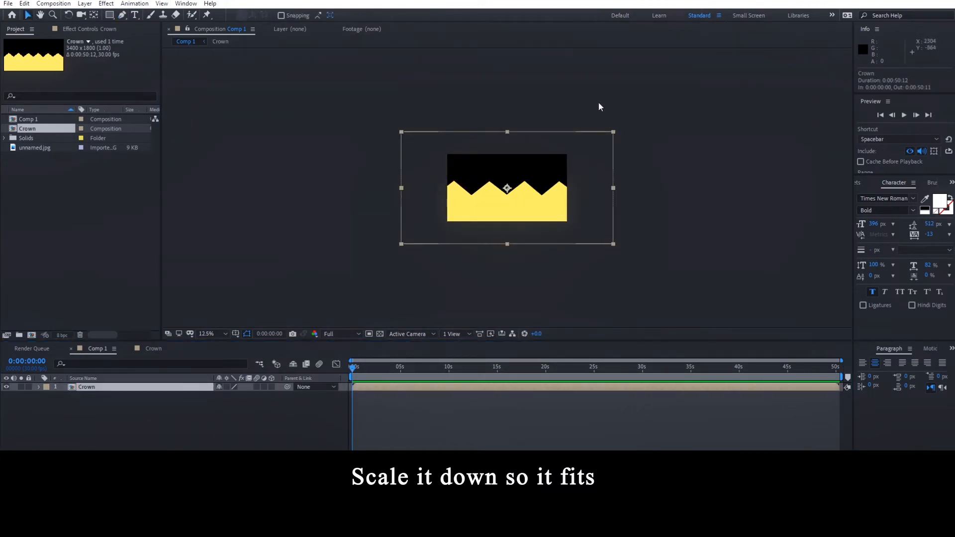
pyautogui.moveTo(619, 132); pyautogui.dragTo(568, 164)
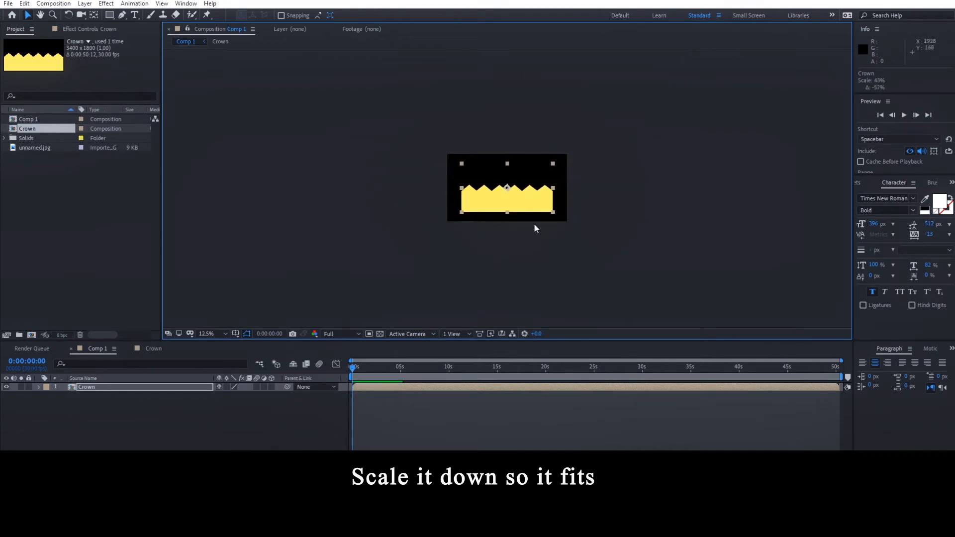
pyautogui.press('.')
pyautogui.press('.')
pyautogui.press('.')
pyautogui.press('.')
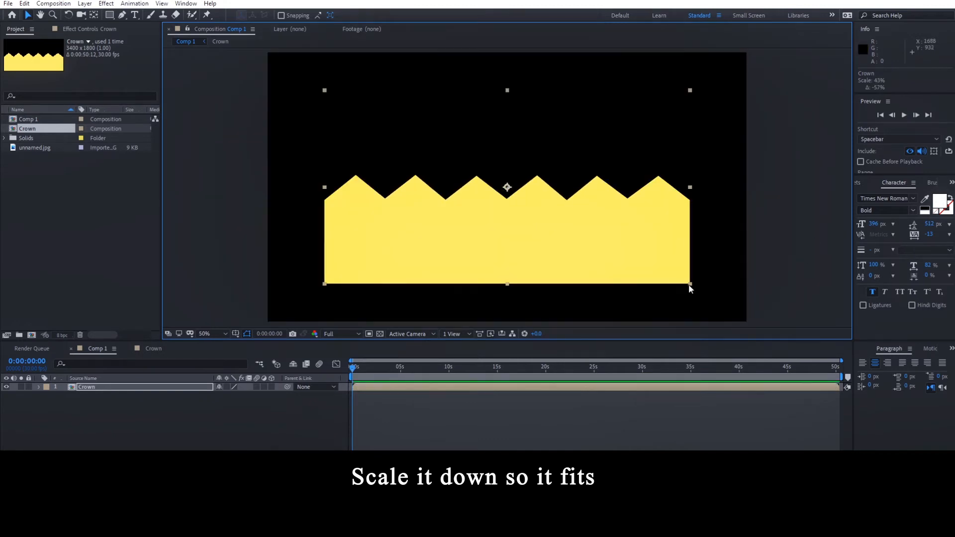
pyautogui.moveTo(690, 285); pyautogui.dragTo(769, 347)
# Search the effects for "cc cy", apply CC Cylinder to the Crown layer, and move the layer up slightly in the frame
pyautogui.click(952, 182)
pyautogui.click(936, 195)
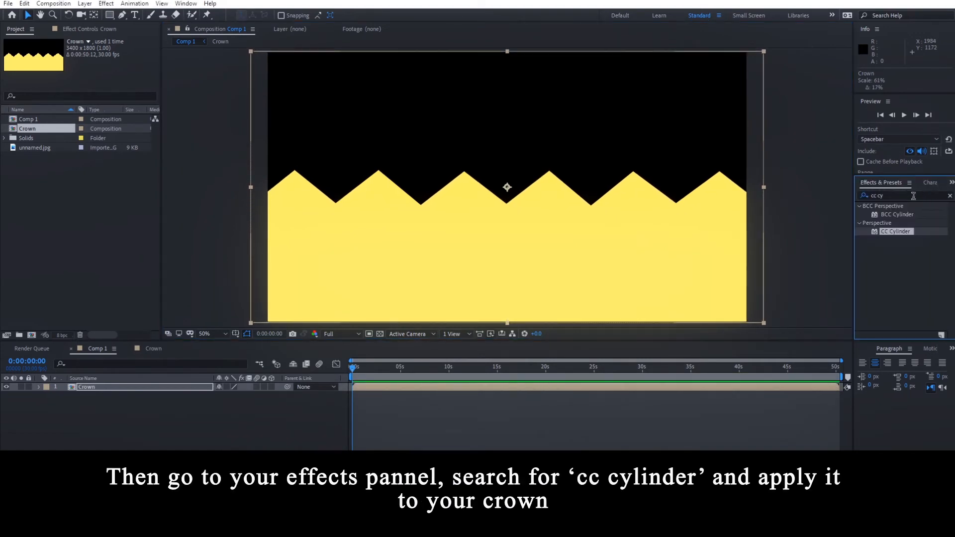
pyautogui.click(886, 195)
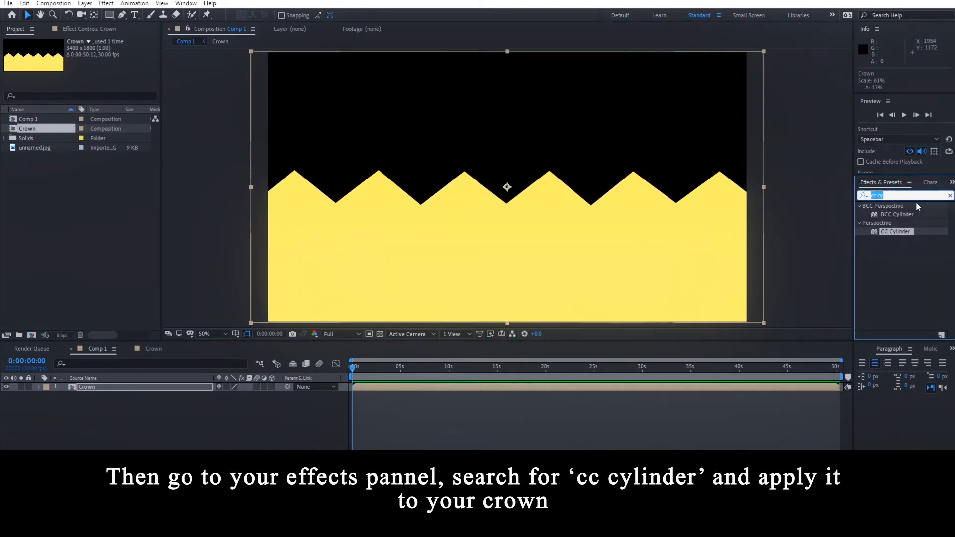
pyautogui.click(911, 232)
pyautogui.moveTo(906, 233); pyautogui.dragTo(458, 239)
pyautogui.scroll(-2, 585, 212)
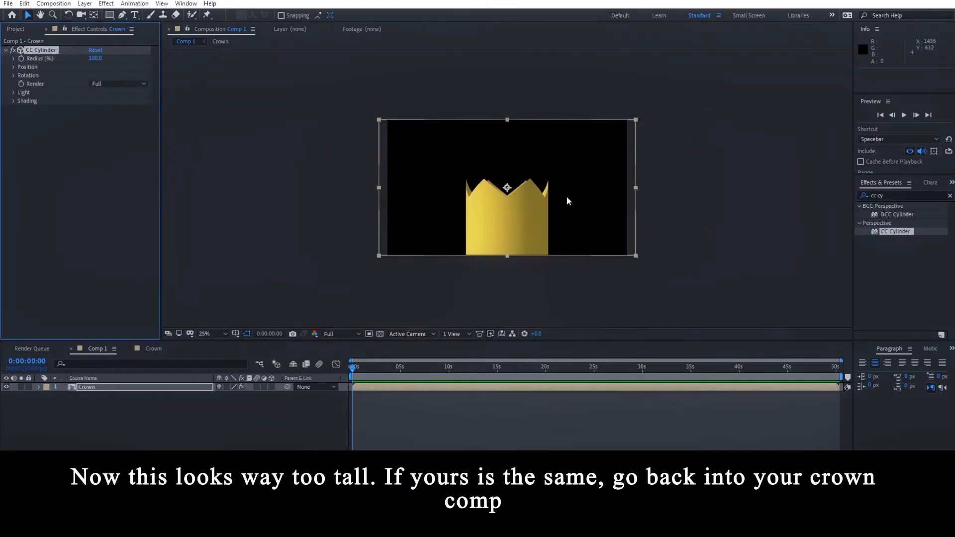
pyautogui.moveTo(566, 195); pyautogui.dragTo(566, 177)
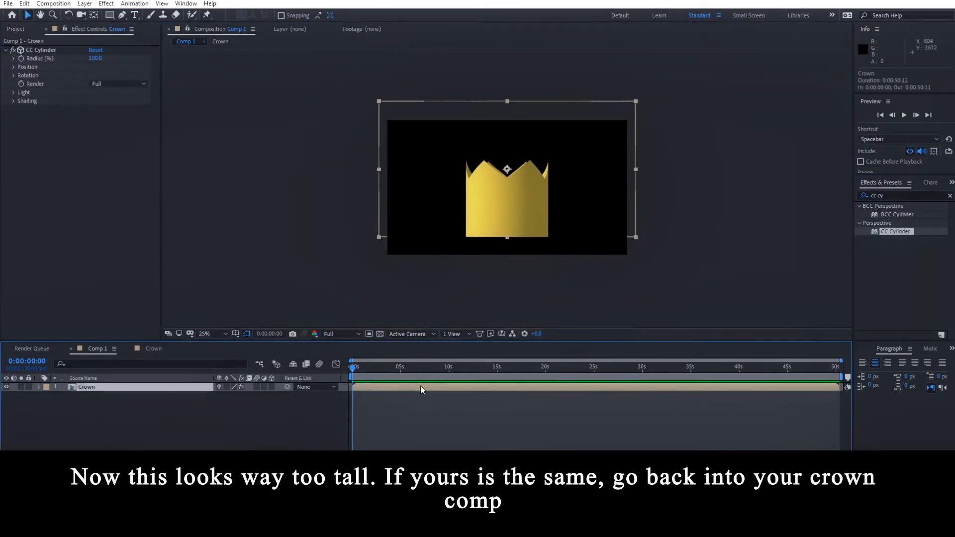
# In the Crown composition, raise the mask's bottom edge to shorten the band, position the solid at 1700, 772, and return to Comp 1
pyautogui.doubleClick(420, 387)
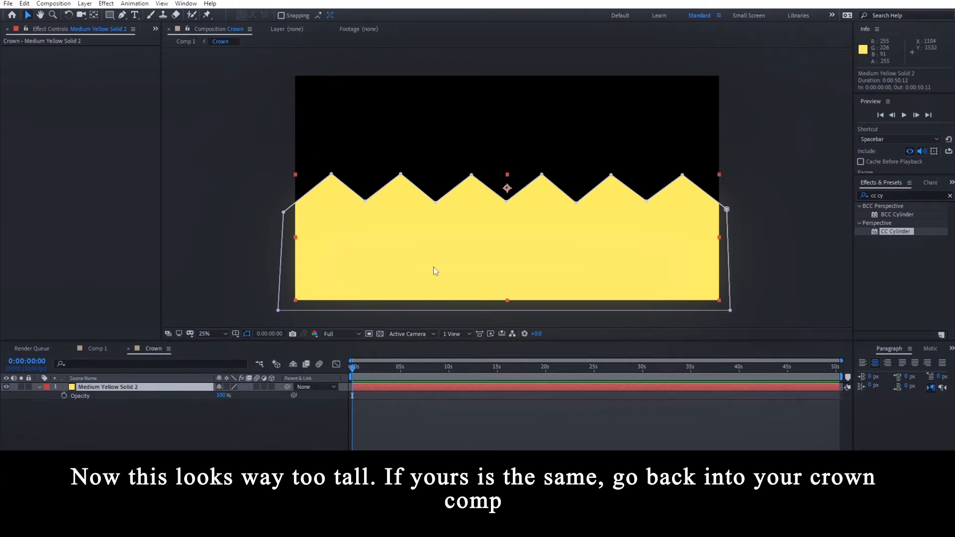
pyautogui.moveTo(434, 267); pyautogui.dragTo(444, 226)
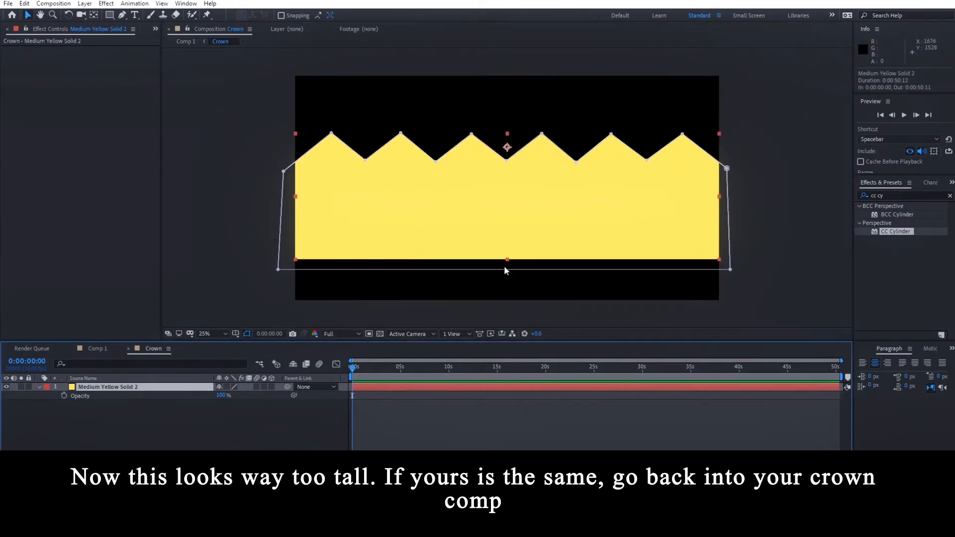
pyautogui.moveTo(504, 268); pyautogui.dragTo(490, 222)
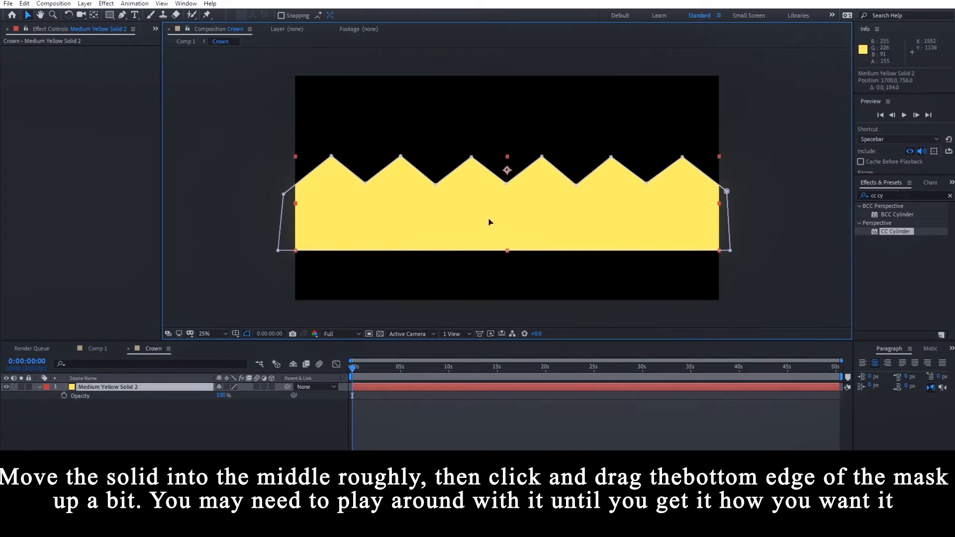
pyautogui.click(95, 348)
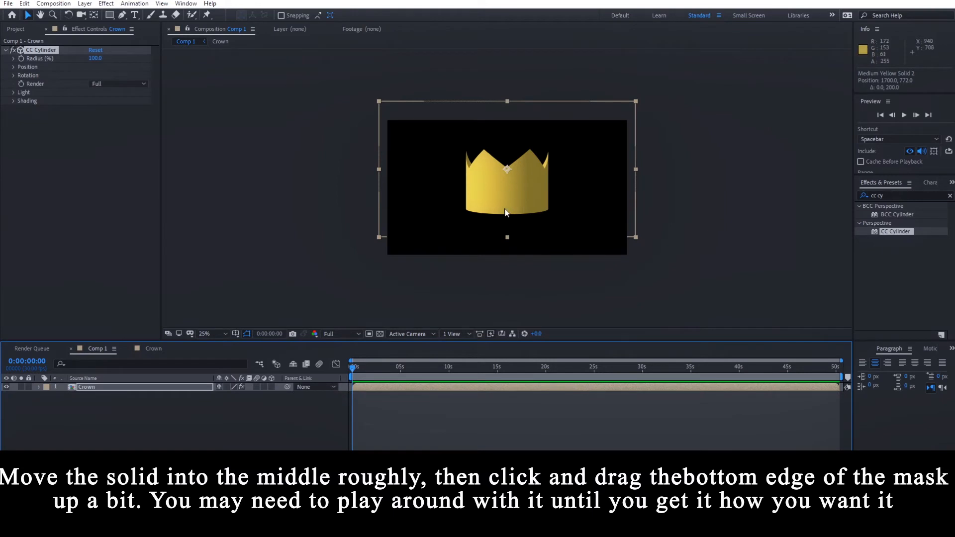
# Set the CC Cylinder radius to 132% and raise the bottom edge of the solid's mask slightly in the Crown composition
pyautogui.press('.')
pyautogui.moveTo(103, 61)
pyautogui.mouseDown()
pyautogui.moveTo(130, 61)
pyautogui.moveTo(110, 62)
pyautogui.mouseUp()
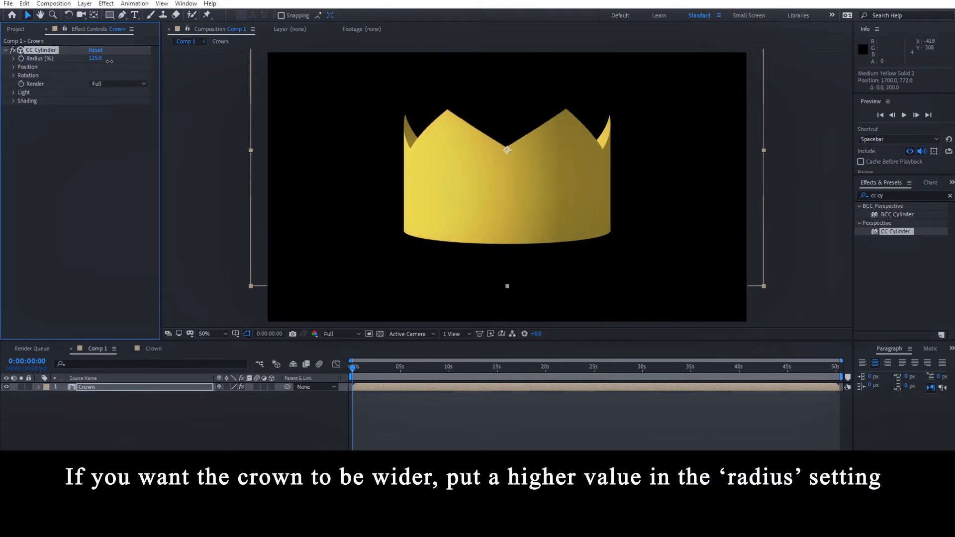
pyautogui.doubleClick(402, 386)
pyautogui.moveTo(518, 253); pyautogui.dragTo(518, 246)
pyautogui.click(97, 348)
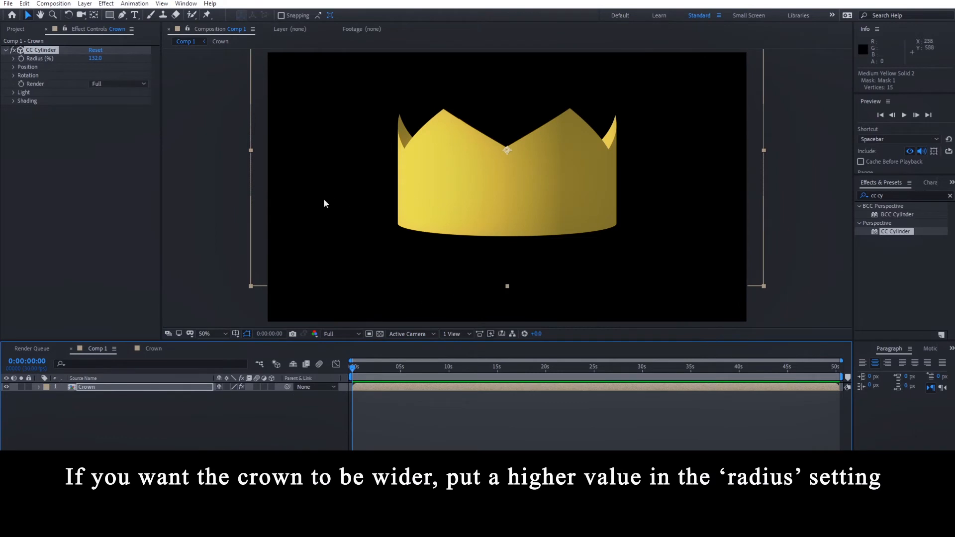
# Try rotating the crown cylinder about Y and by 13° about X, undoing each rotation
pyautogui.click(13, 75)
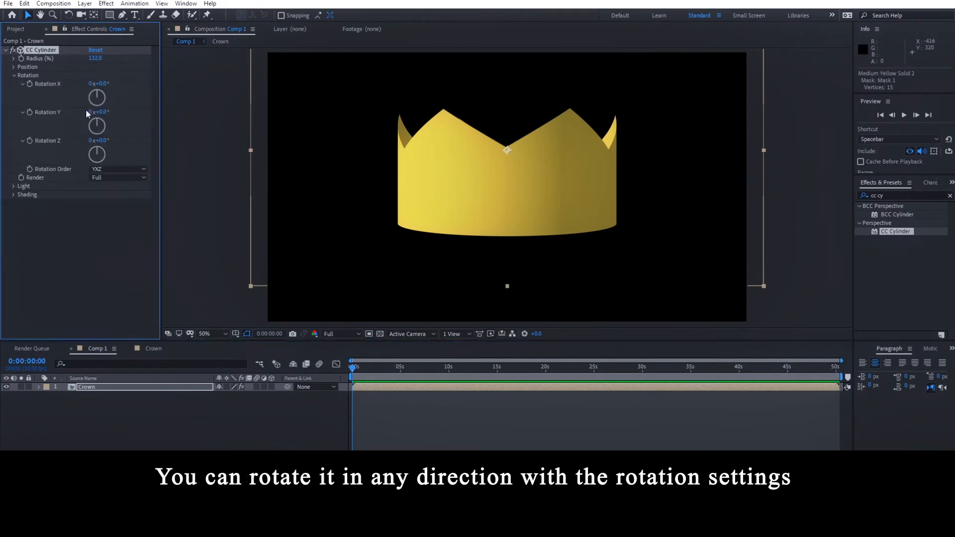
pyautogui.moveTo(101, 127); pyautogui.dragTo(93, 138)
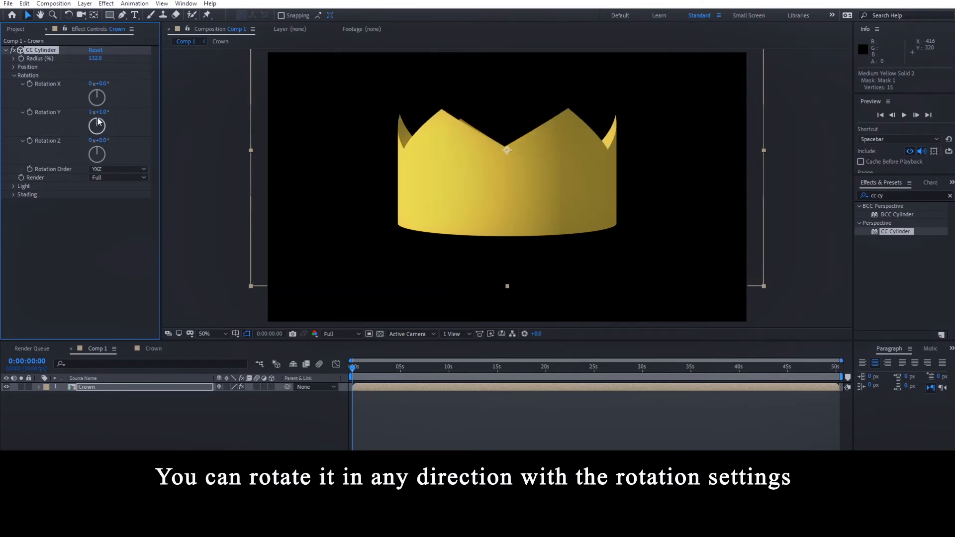
pyautogui.hotkey('ctrl', 'z')
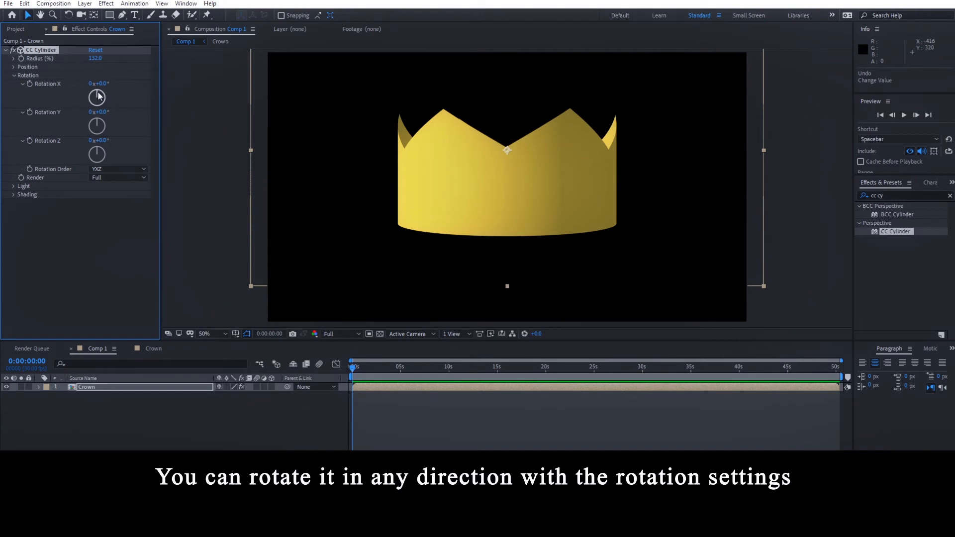
pyautogui.moveTo(98, 96); pyautogui.dragTo(102, 96)
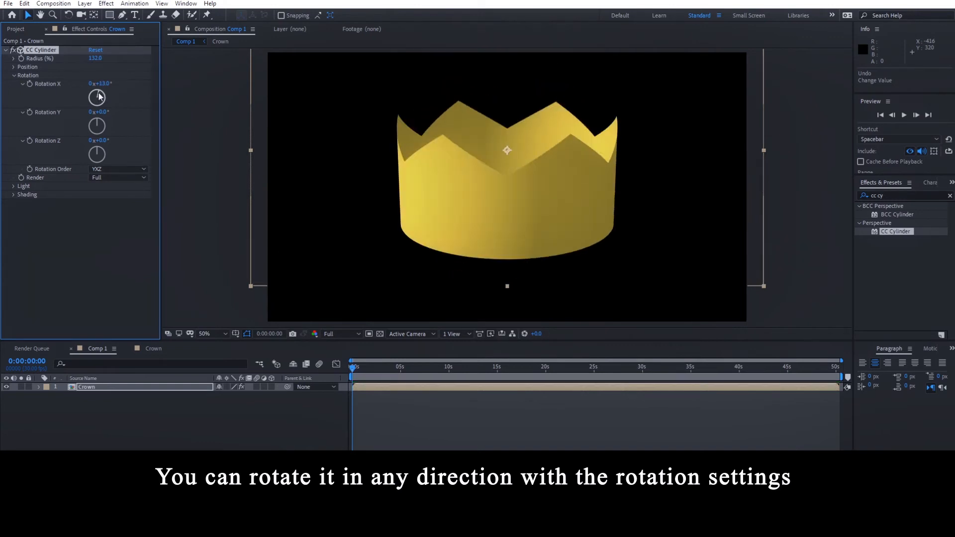
pyautogui.hotkey('ctrl', 'z')
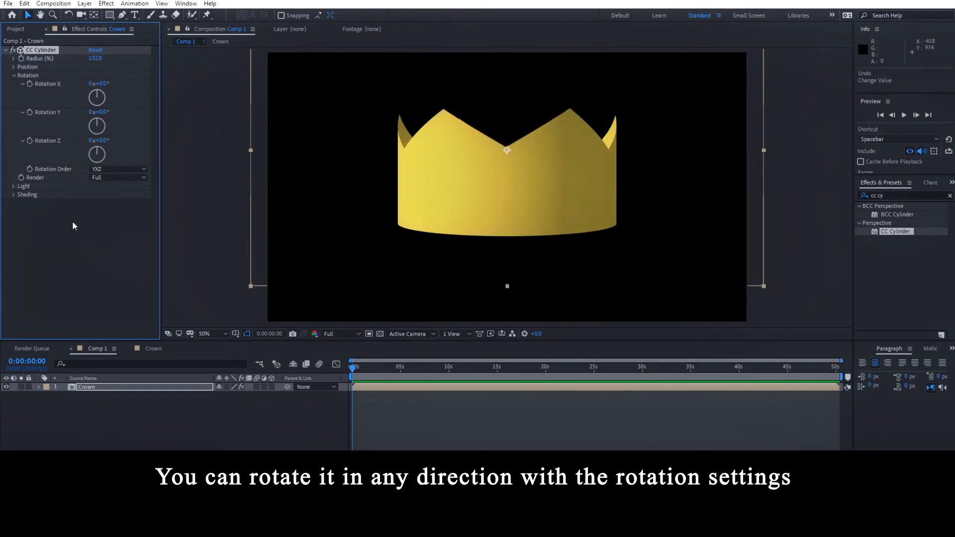
# Set the CC Cylinder shading to Ambient 65 and Diffuse 54, and adjust its roughness
pyautogui.click(13, 187)
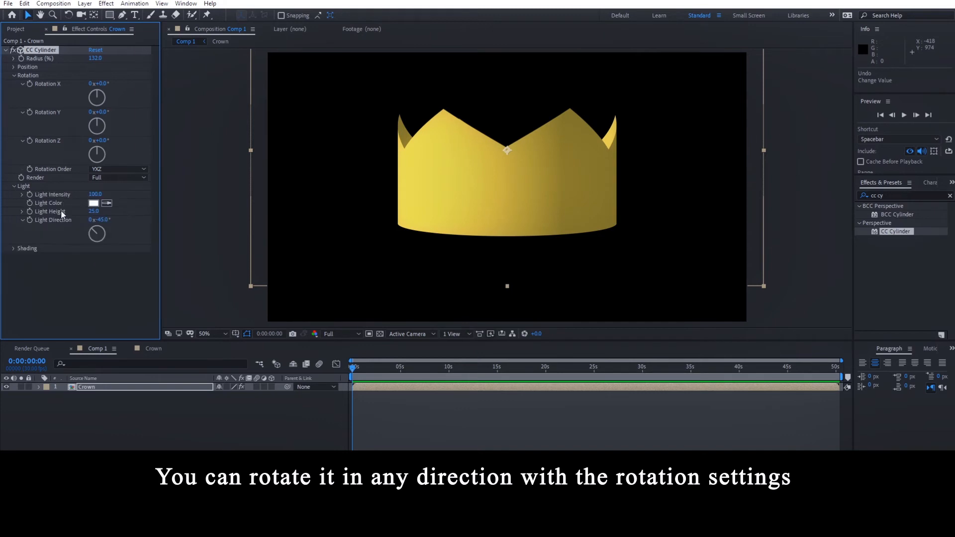
pyautogui.click(14, 248)
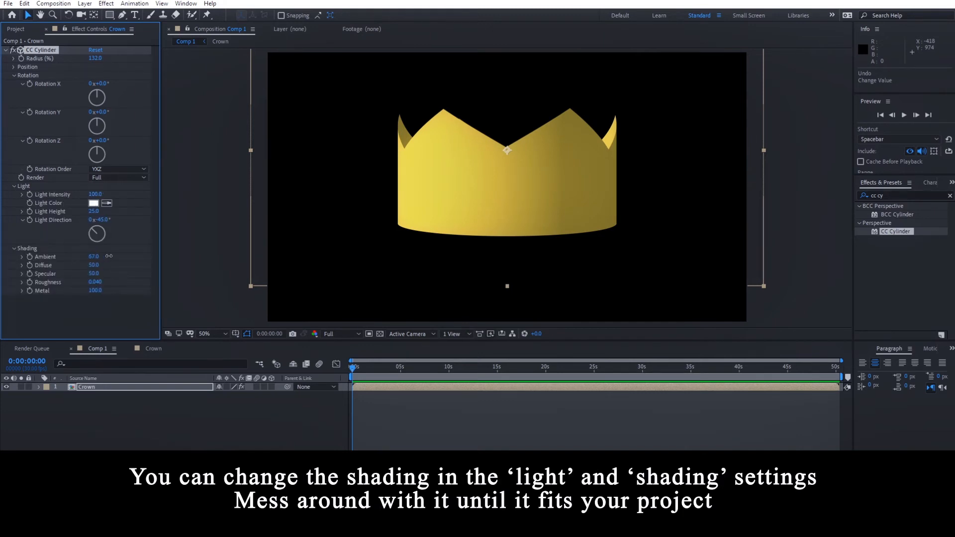
pyautogui.moveTo(108, 255); pyautogui.dragTo(102, 265)
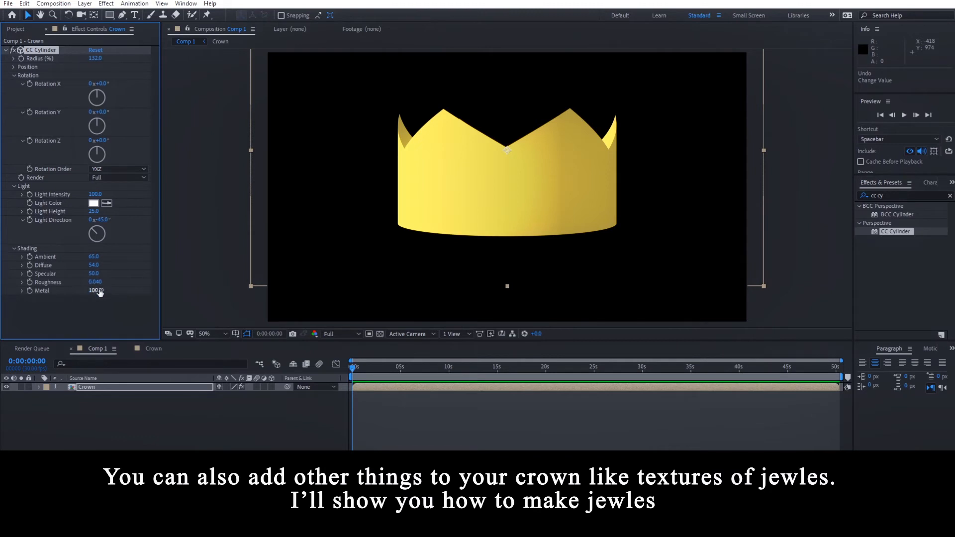
pyautogui.moveTo(95, 282); pyautogui.dragTo(63, 281)
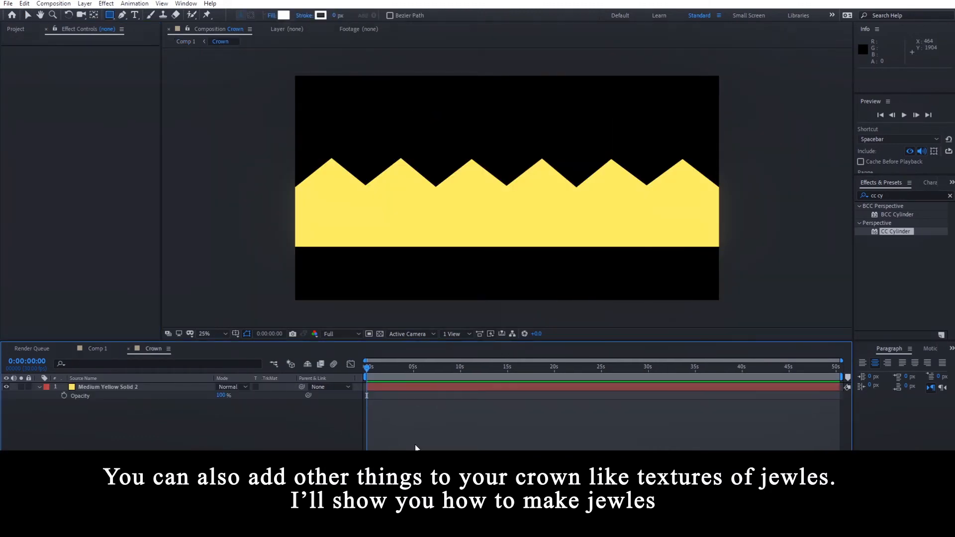
# Create a shape layer in the Crown composition and draw a circle about 310 px wide above the zigzag band
pyautogui.rightClick(416, 447)
pyautogui.moveTo(464, 341)
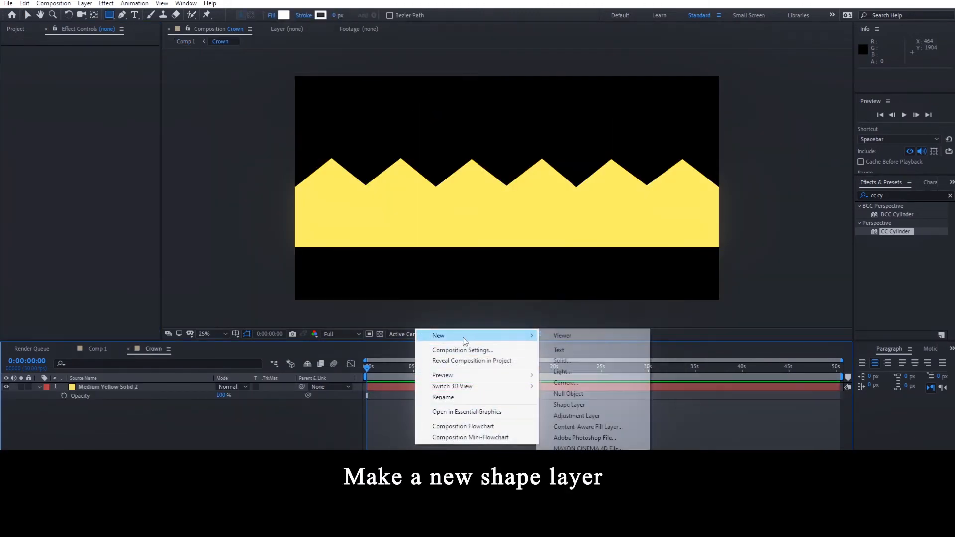
pyautogui.click(577, 406)
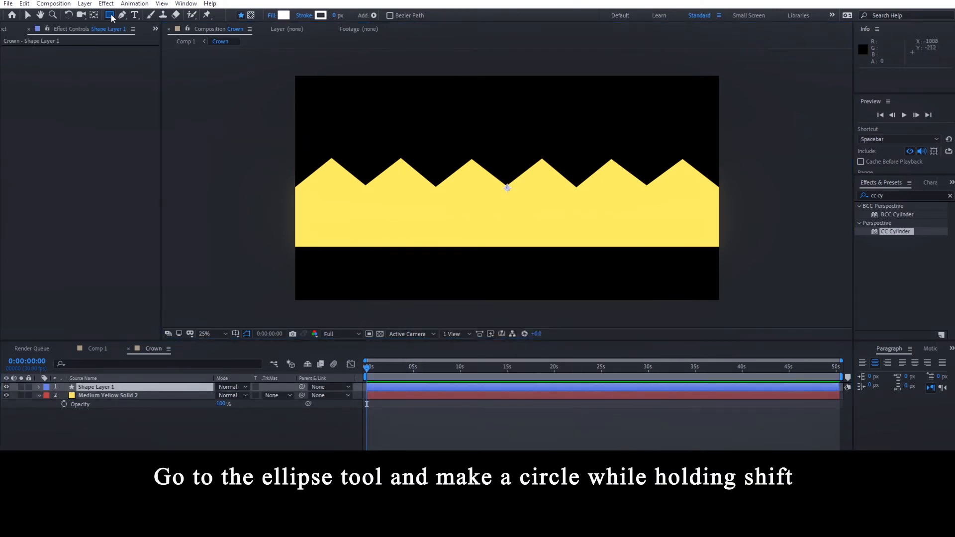
pyautogui.moveTo(111, 16); pyautogui.dragTo(149, 40)
pyautogui.moveTo(360, 106); pyautogui.dragTo(399, 146)
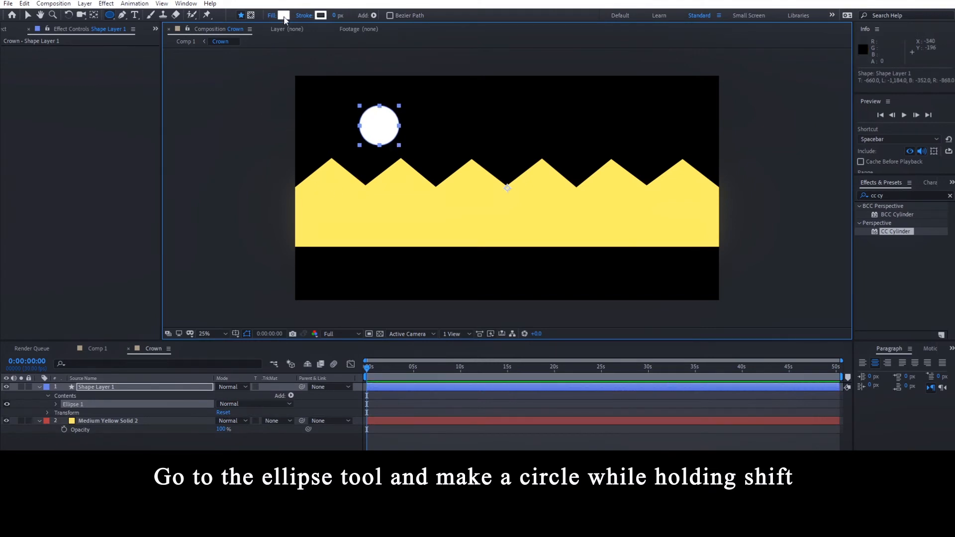
# Set the circle's fill to a light red, about FF3D3D
pyautogui.click(283, 16)
pyautogui.moveTo(153, 352); pyautogui.dragTo(146, 311)
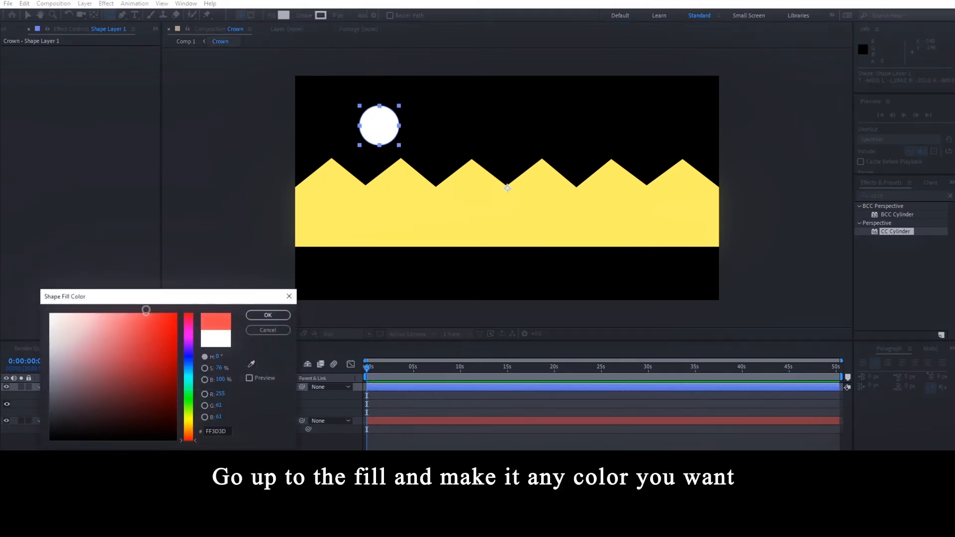
pyautogui.click(271, 316)
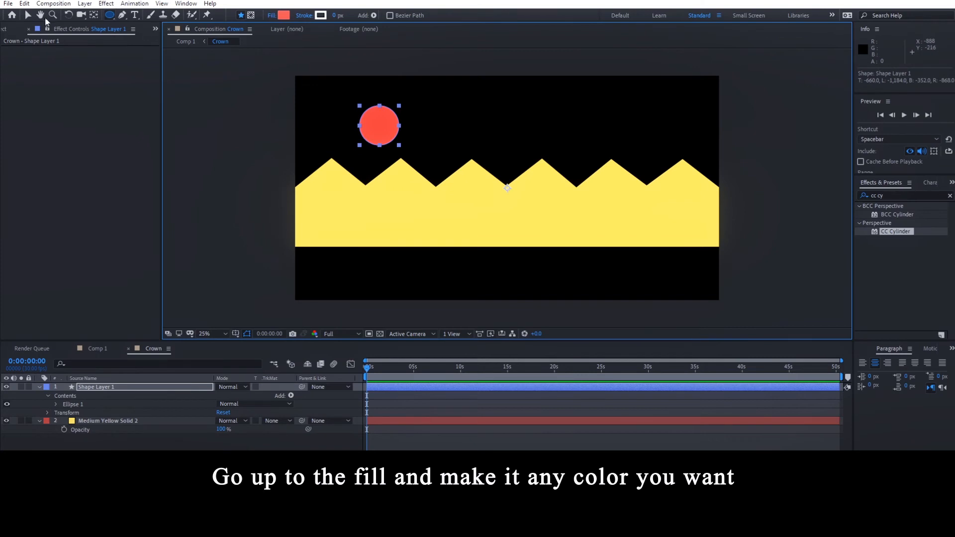
# Reshape the red circle into a tall narrow ellipse and duplicate it twice, placing one on every other spike from the first
pyautogui.press('v')
pyautogui.moveTo(380, 146); pyautogui.dragTo(379, 158)
pyautogui.moveTo(399, 126); pyautogui.dragTo(614, 200)
pyautogui.hotkey('ctrl', 'd')
pyautogui.hotkey('ctrl', 'd')
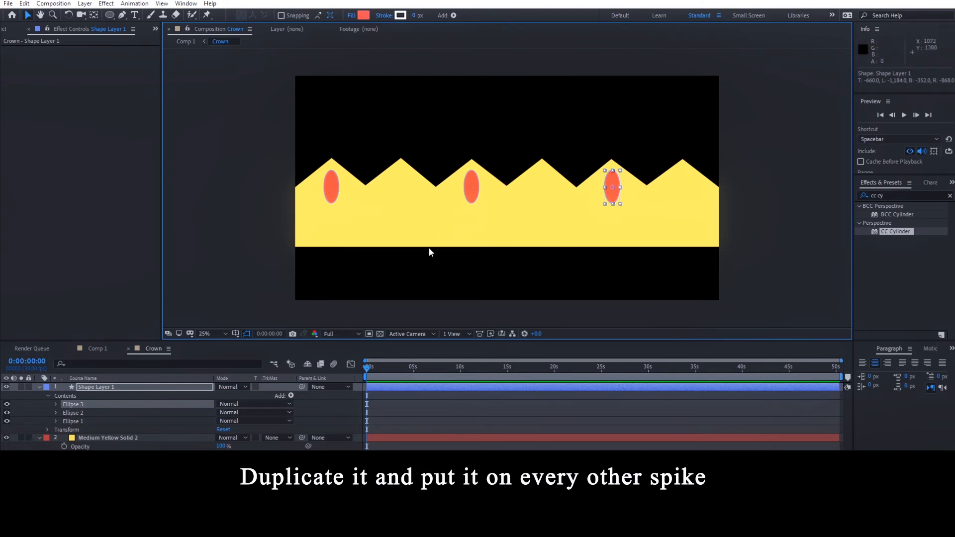
# Create a second shape layer and draw a rounded square about 370 px wide with the Rounded Rectangle tool above the second spike
pyautogui.click(421, 398)
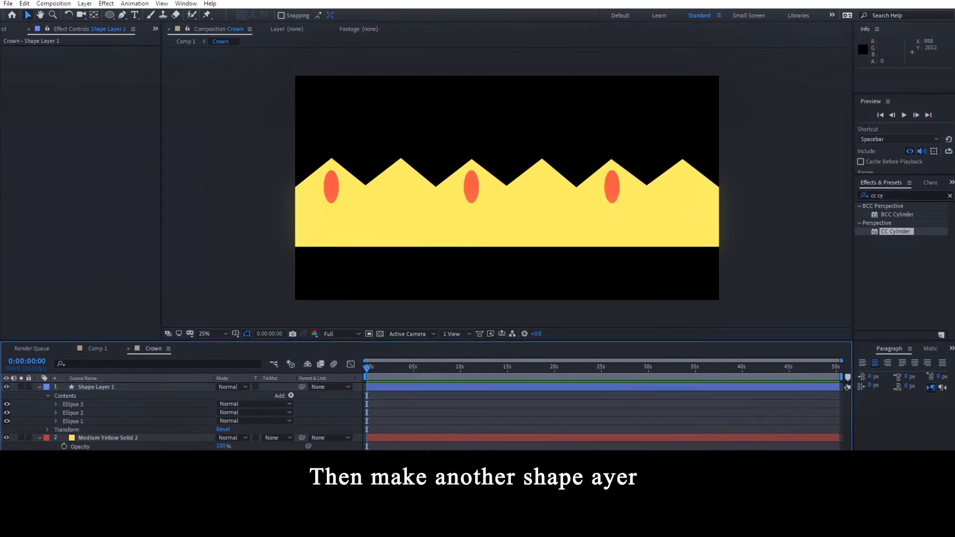
pyautogui.rightClick(420, 399)
pyautogui.moveTo(448, 347)
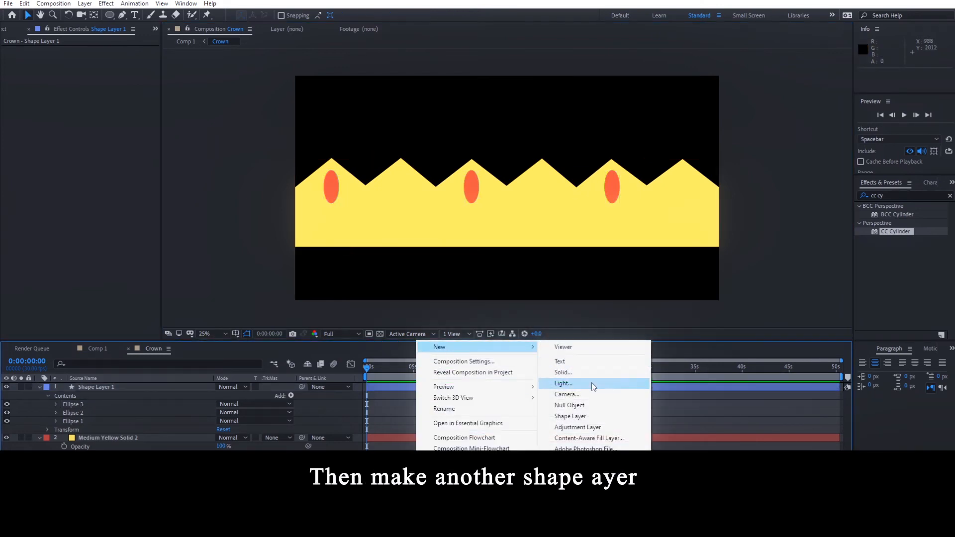
pyautogui.click(576, 418)
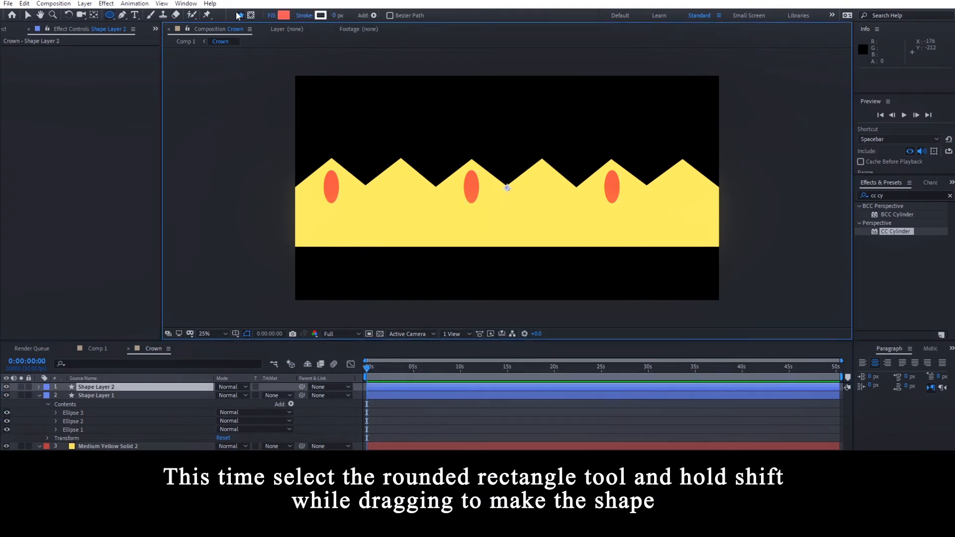
pyautogui.moveTo(110, 15); pyautogui.dragTo(144, 32)
pyautogui.moveTo(390, 115); pyautogui.dragTo(435, 161)
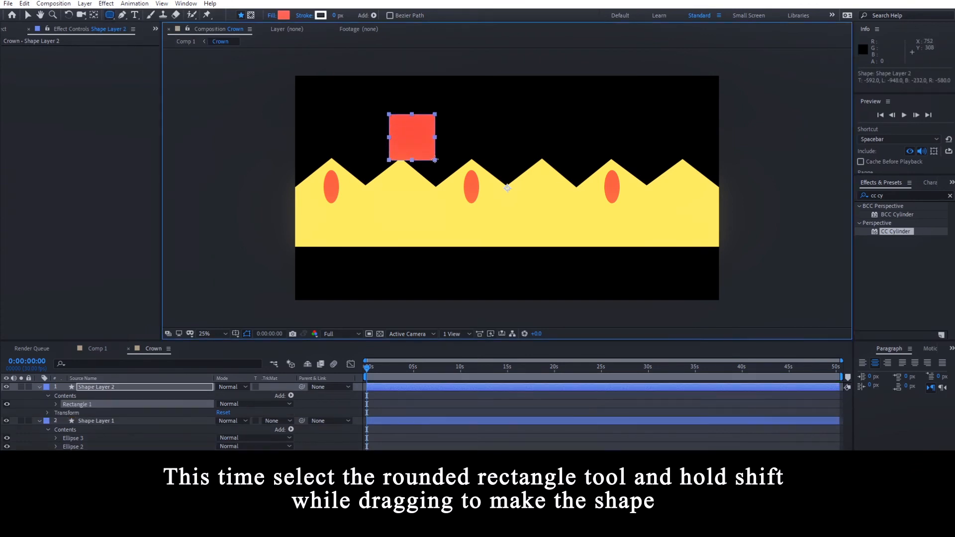
# Change the rounded square's fill to a bright green
pyautogui.click(284, 15)
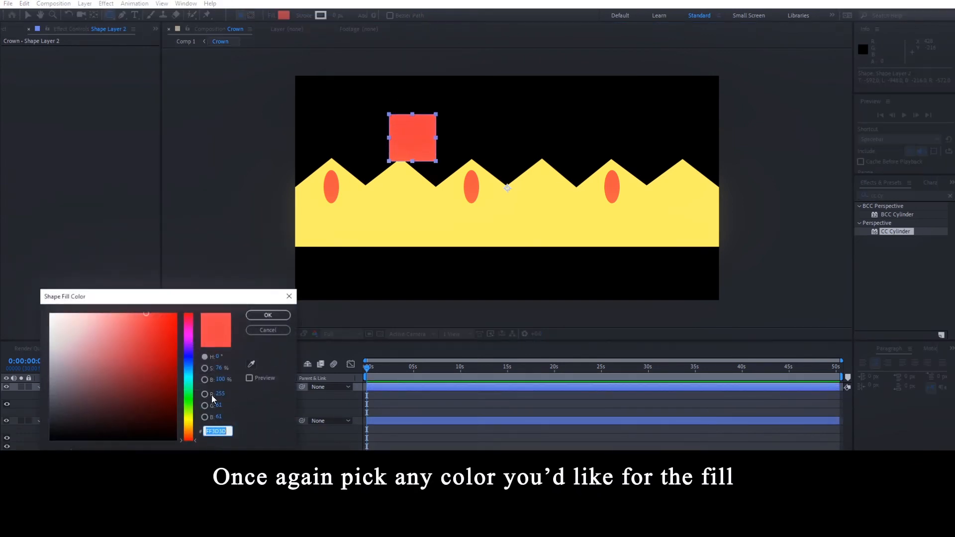
pyautogui.moveTo(189, 378); pyautogui.dragTo(189, 393)
pyautogui.click(268, 315)
# Rotate the green square into a diamond, scale it down to fit the second spike, and duplicate it twice for the remaining undecorated spikes
pyautogui.press('v')
pyautogui.moveTo(440, 166); pyautogui.dragTo(447, 143)
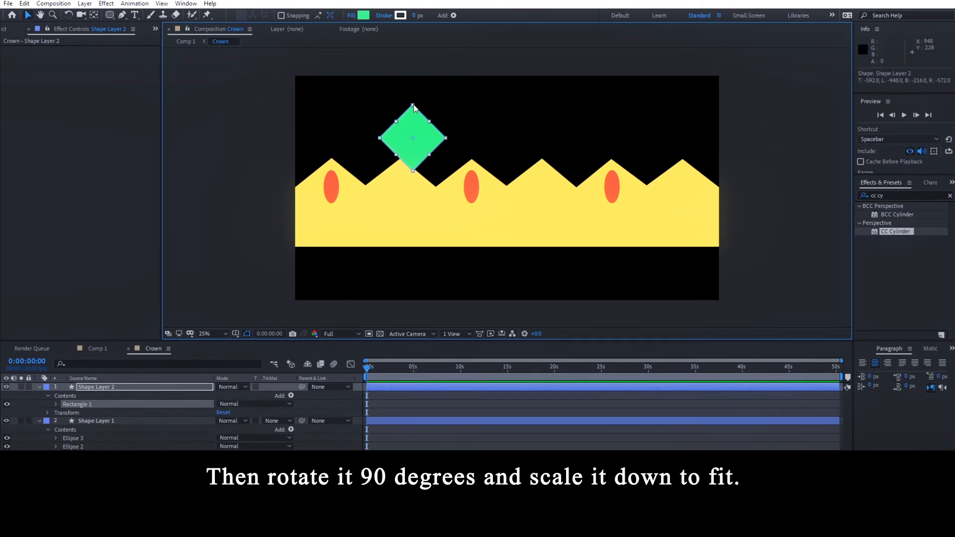
pyautogui.moveTo(412, 105); pyautogui.dragTo(689, 198)
pyautogui.hotkey('ctrl', 'd')
pyautogui.hotkey('ctrl', 'd')
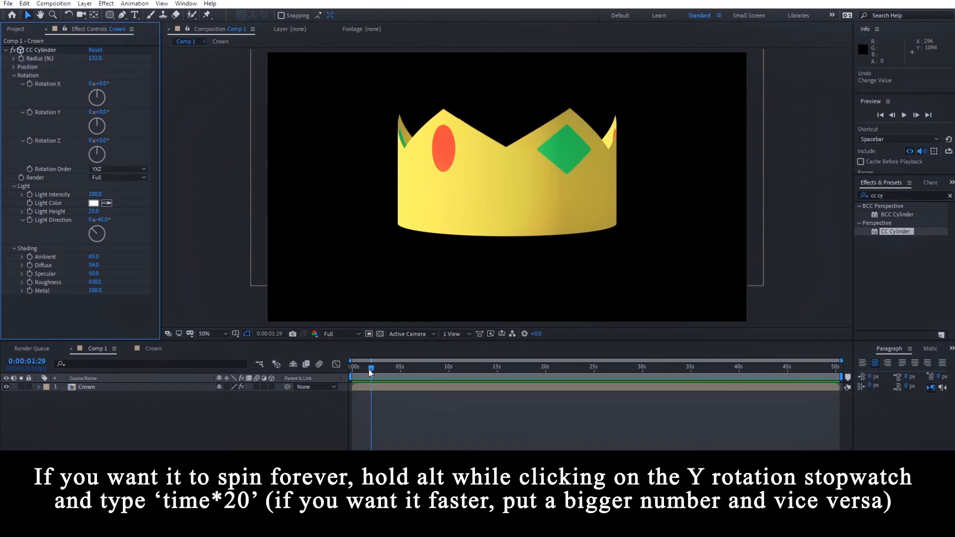
# Add the expression time*20 to the CC Cylinder Rotation Y of the Crown layer in Comp 1, starting from time 0
pyautogui.moveTo(370, 371); pyautogui.dragTo(352, 368)
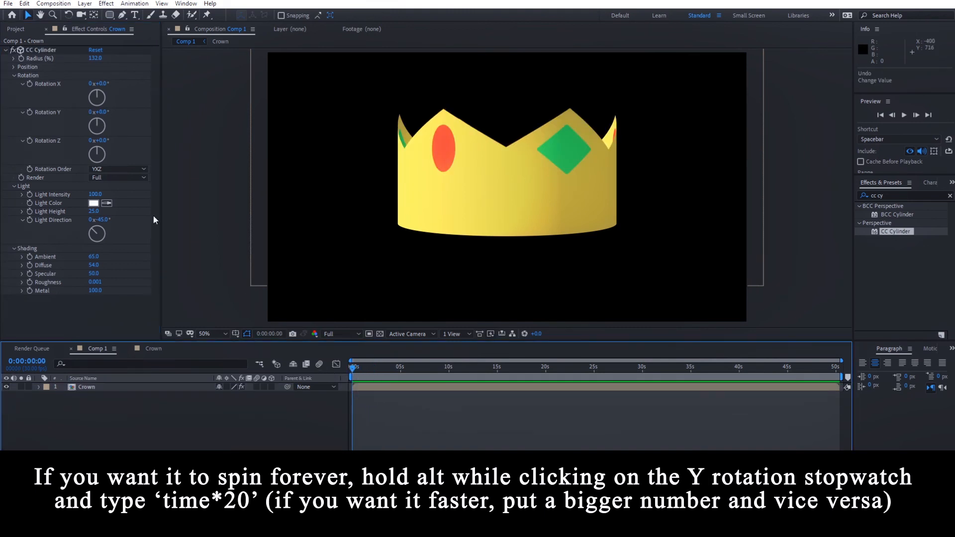
pyautogui.keyDown('alt'); pyautogui.click(30, 113); pyautogui.keyUp('alt')
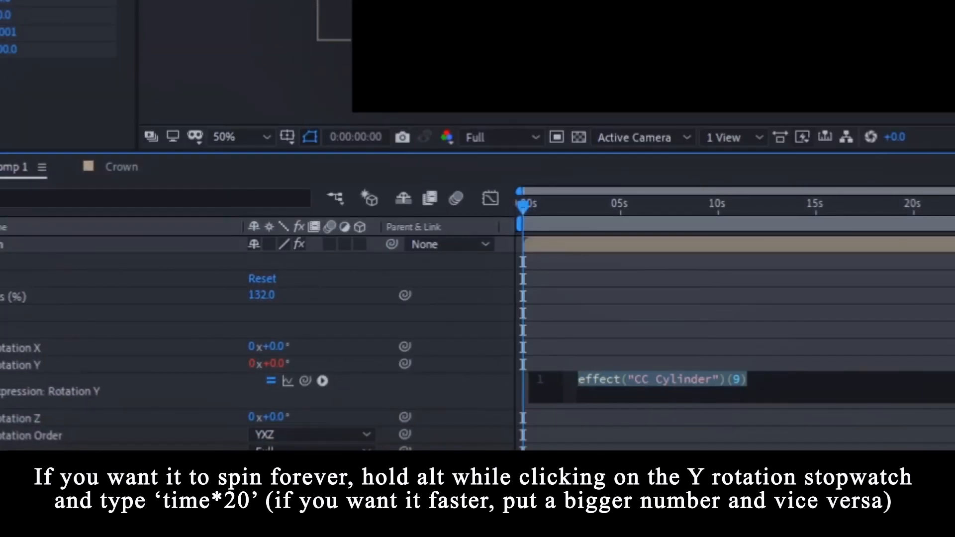
pyautogui.write('time*')
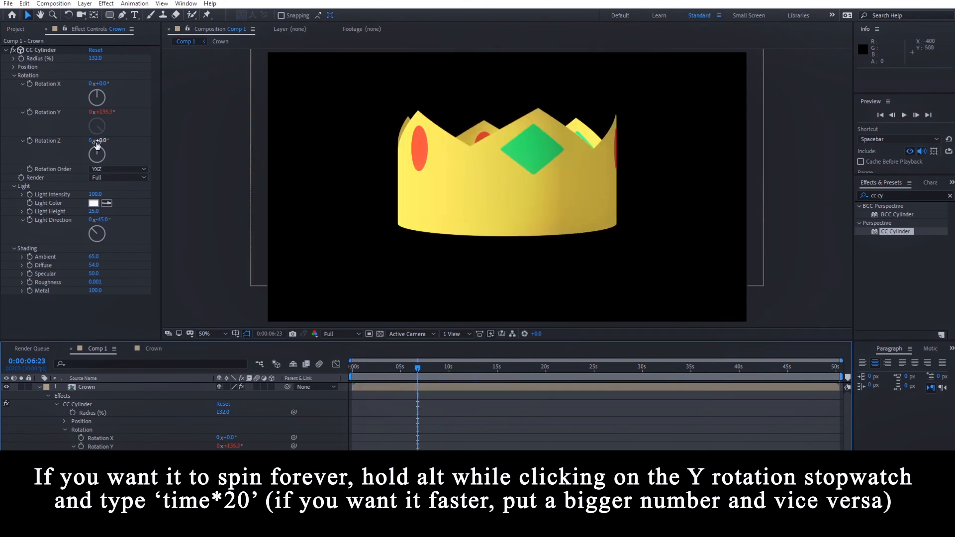
# Tilt the crown with CC Cylinder Rotation Z at 12° and Rotation X at 25°, and preview the spin from the start
pyautogui.moveTo(97, 143); pyautogui.dragTo(107, 155)
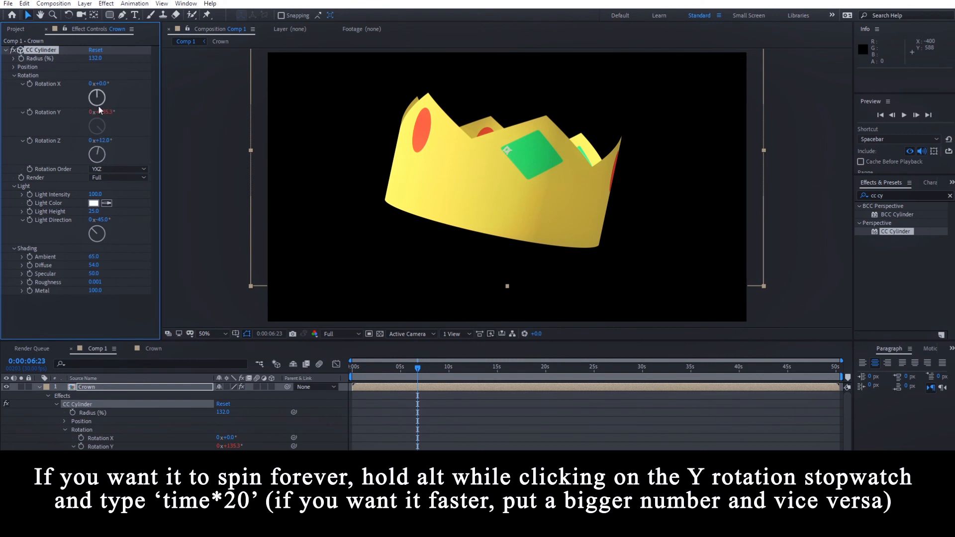
pyautogui.moveTo(99, 94); pyautogui.dragTo(102, 94)
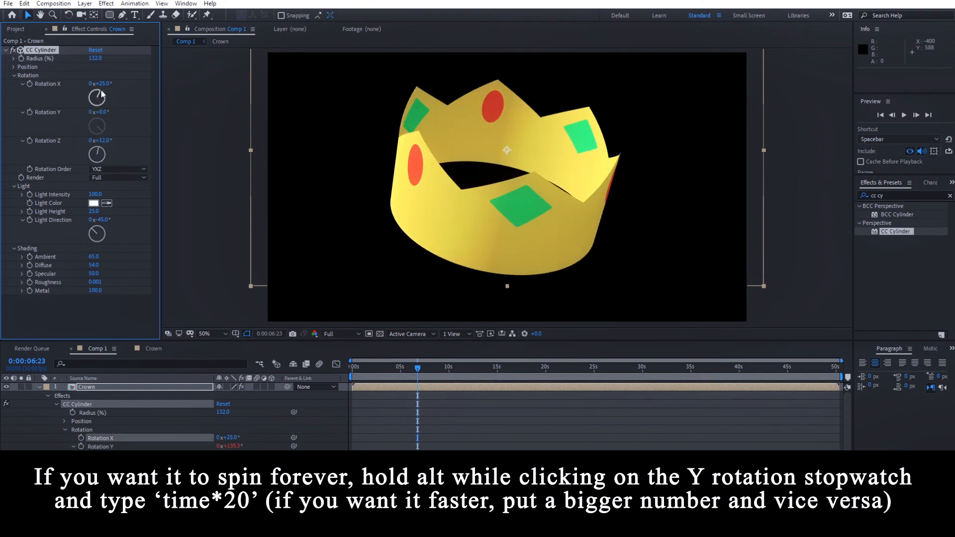
pyautogui.press('space')
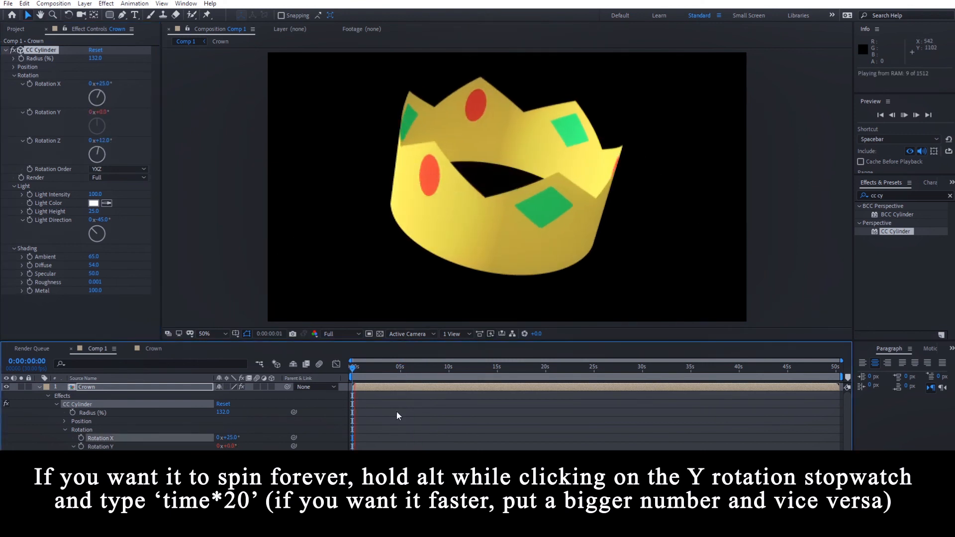